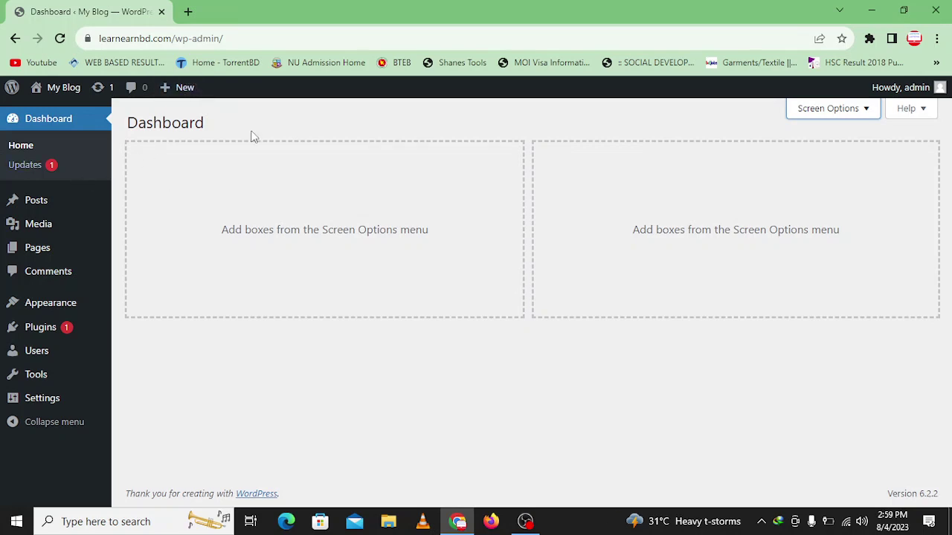
Open the live My Blog site in a new tab and look over its default homepage.
left_click(527, 521)
left_click(526, 520)
mouse_move(39, 89)
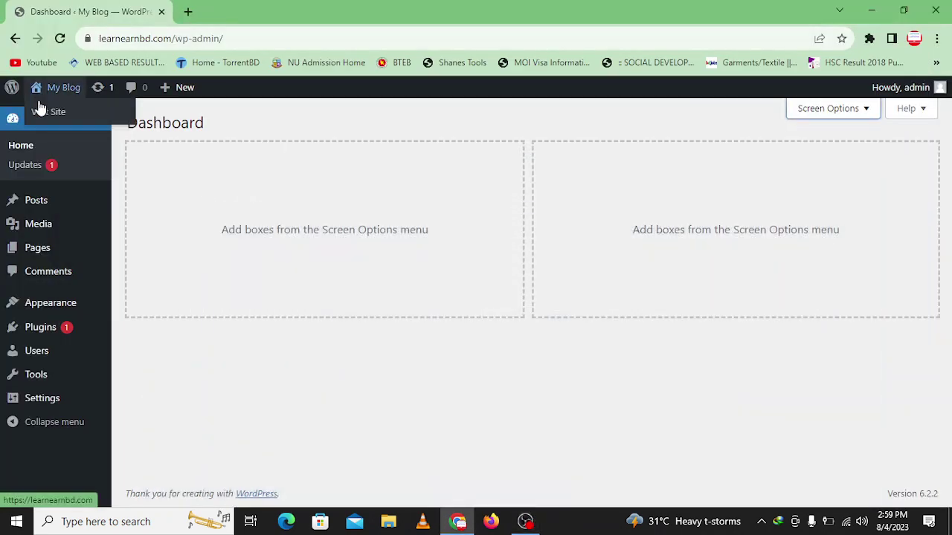
middle_click(65, 120)
left_click(273, 7)
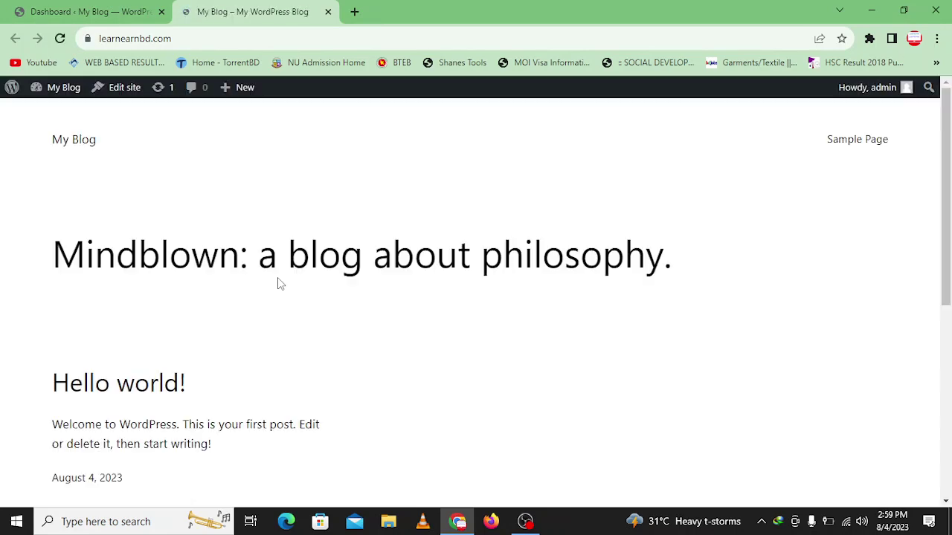
scroll(281, 287, "down", 5)
scroll(283, 290, "up", 5)
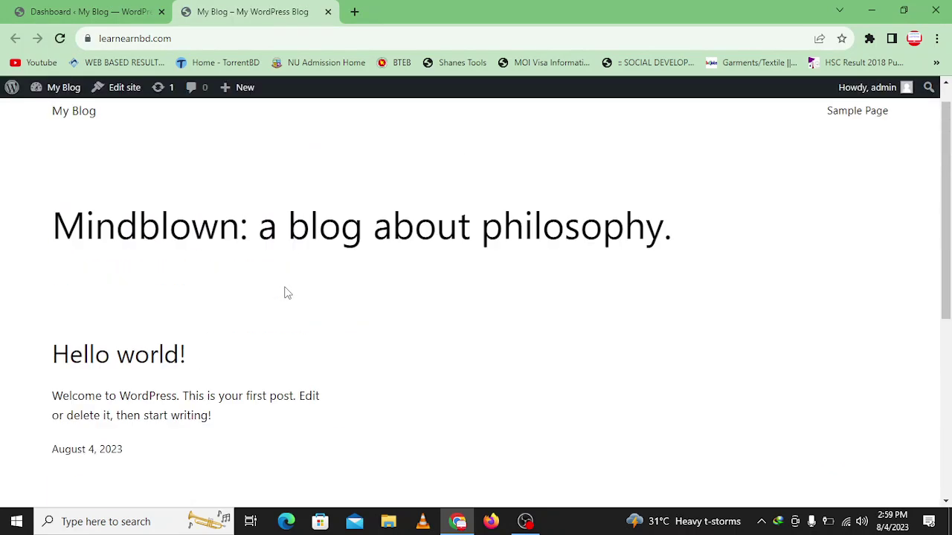
Open blog.imanik.com in a new tab and examine the example blog's homepage from header to footer.
left_click(355, 11)
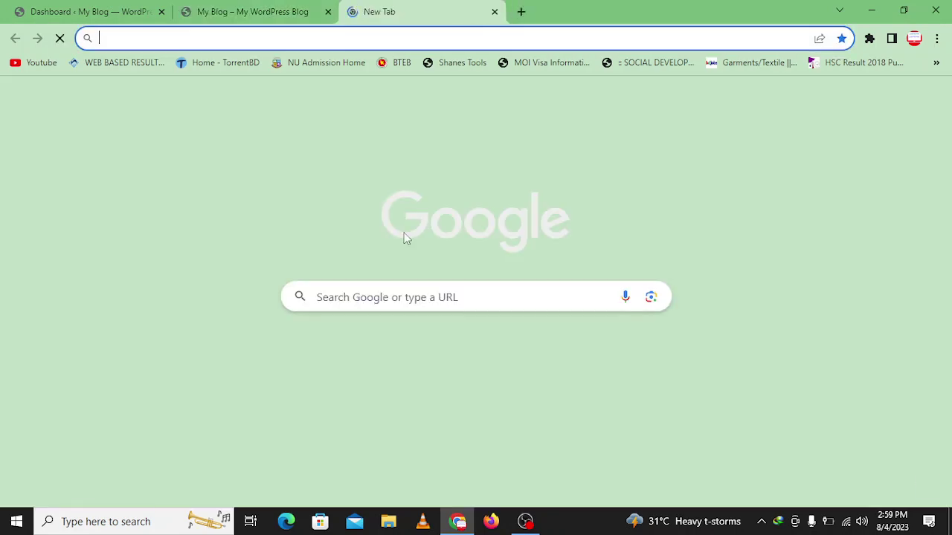
type("blog")
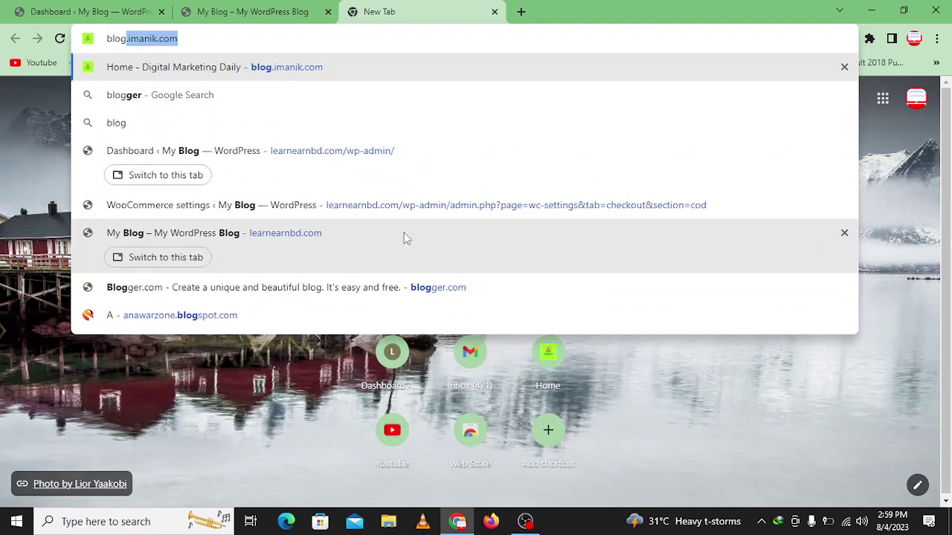
key("Return")
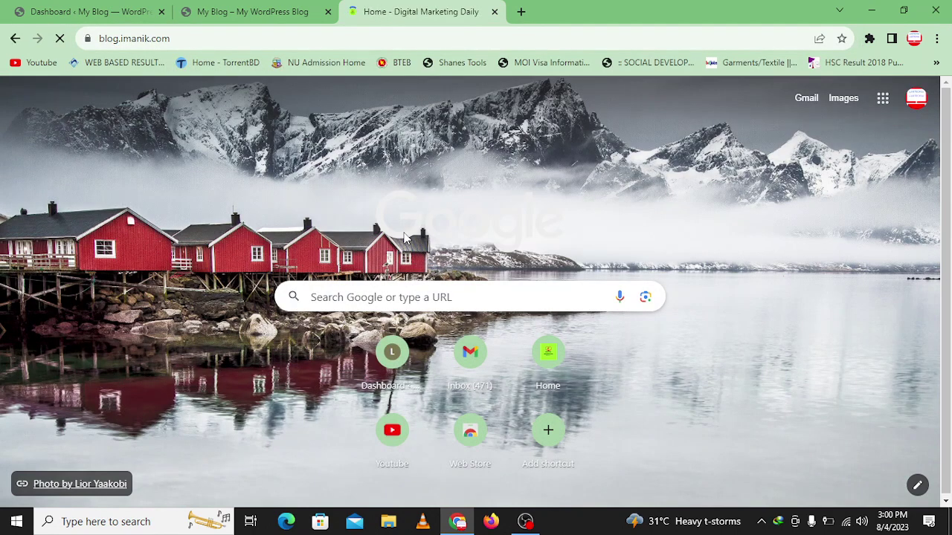
scroll(304, 403, "down", 4)
scroll(304, 403, "up", 4)
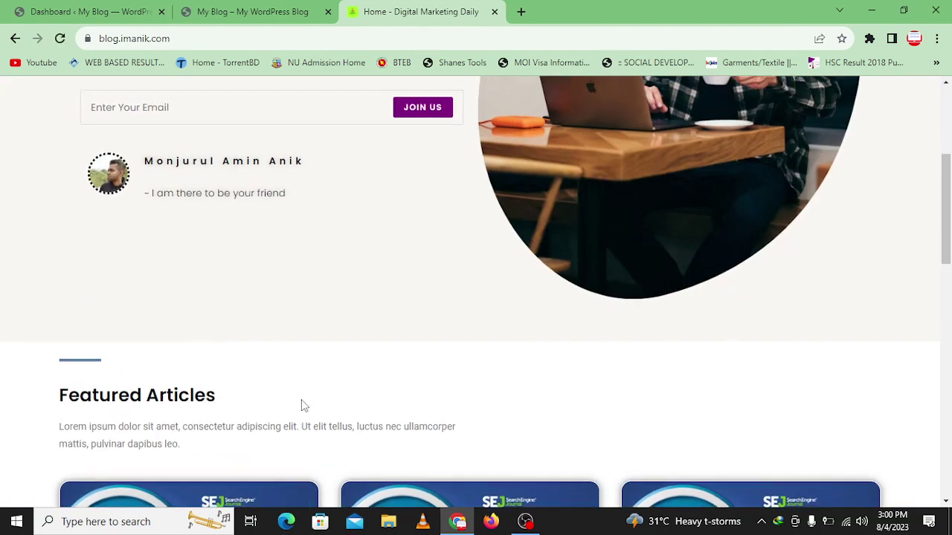
scroll(458, 382, "down", 8)
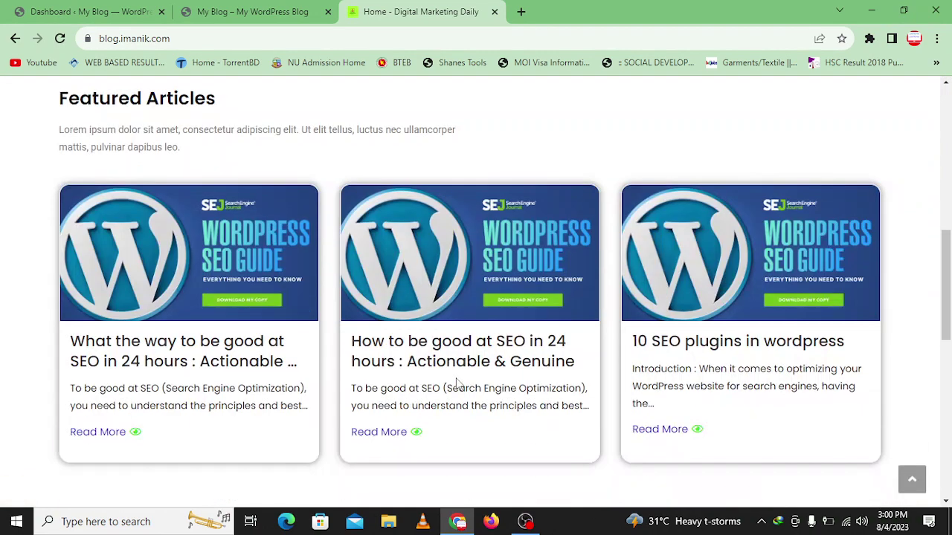
scroll(99, 396, "down", 8)
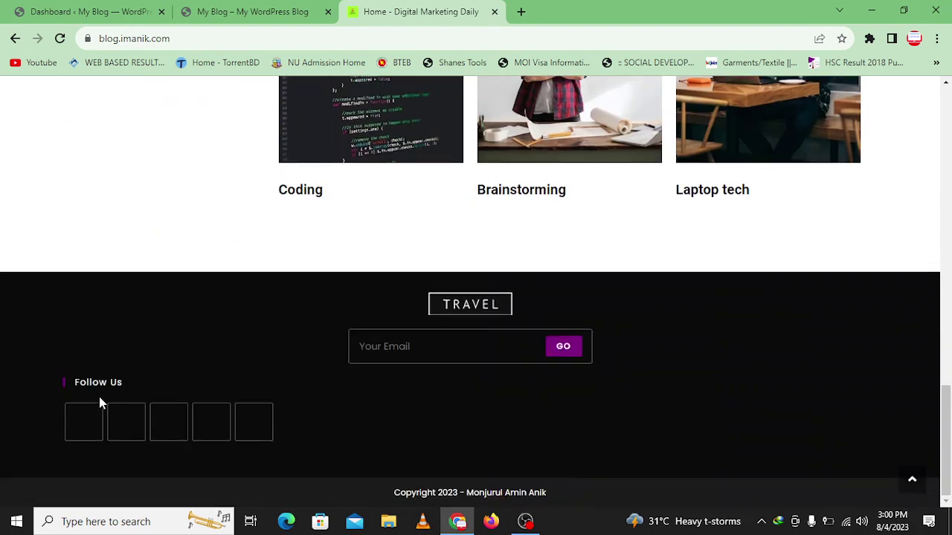
scroll(98, 396, "up", 6)
scroll(99, 396, "up", 12)
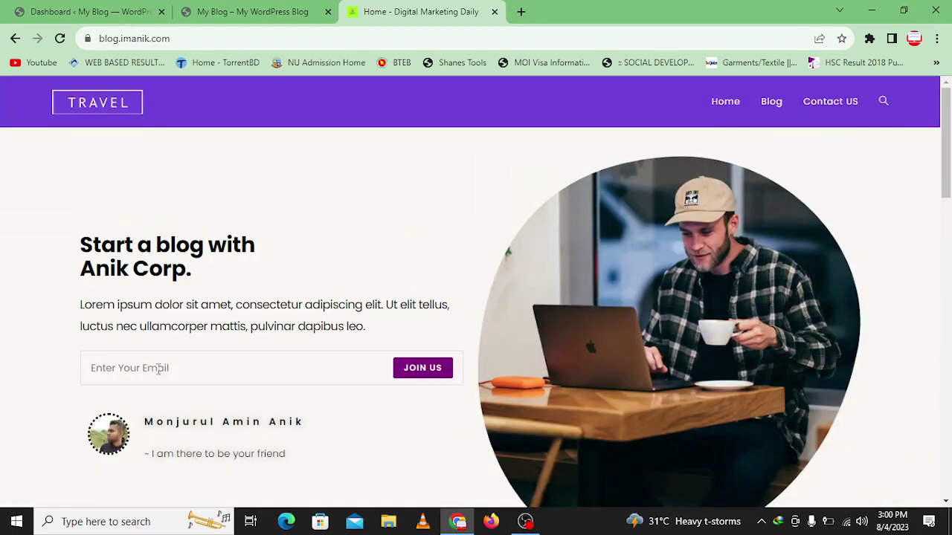
Open the example site's Blog page and look through its post list and sidebar.
left_click(772, 104)
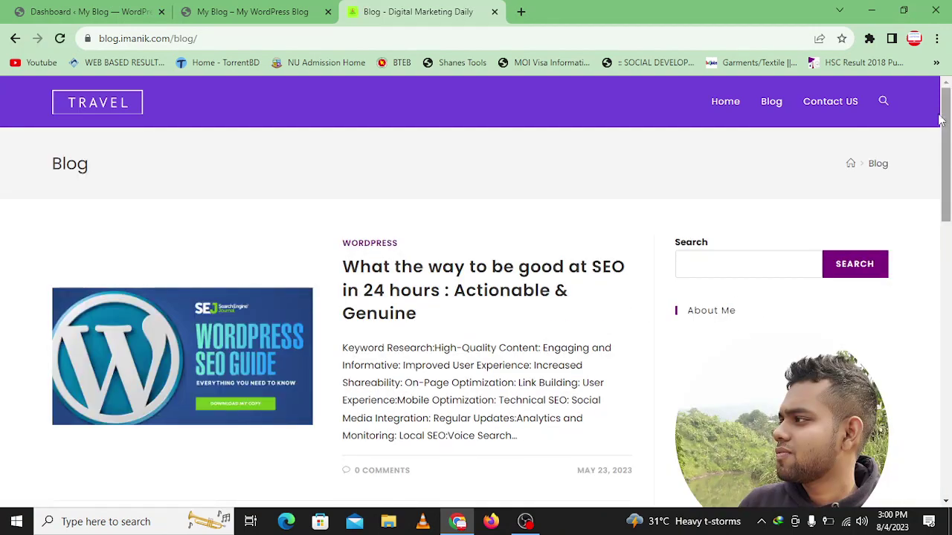
scroll(450, 292, "down", 15)
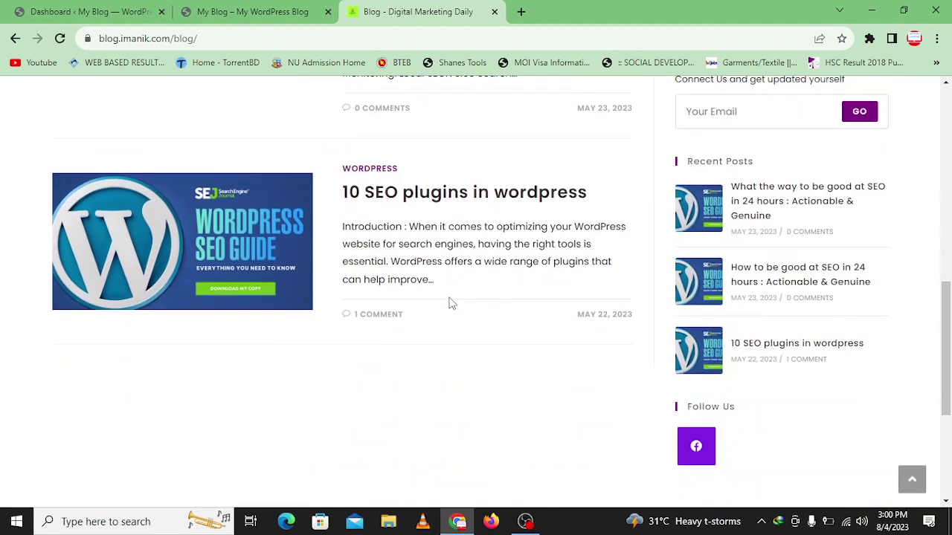
scroll(459, 313, "up", 15)
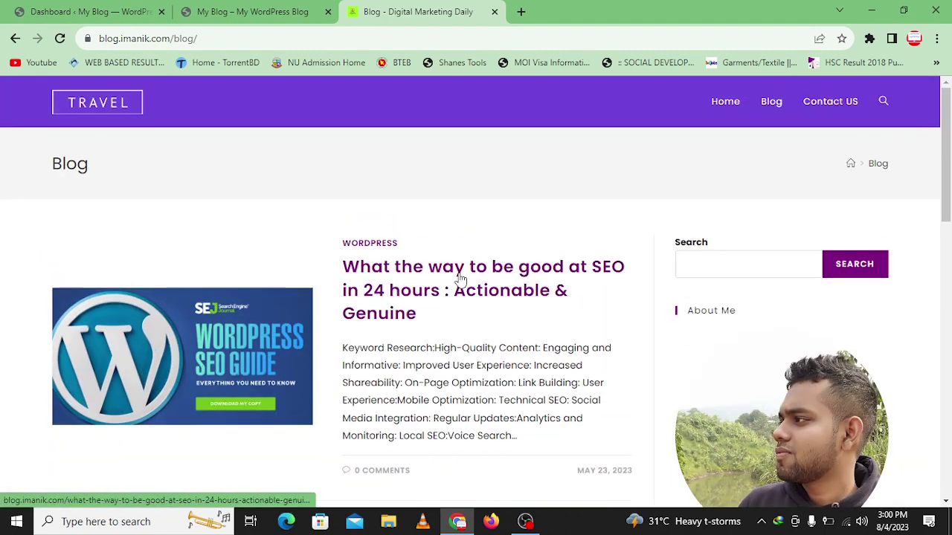
Open the post "What the way to be good at SEO in 24 hours" and jump to its "Featured Snippets and Rich Snippets" section.
left_click(459, 279)
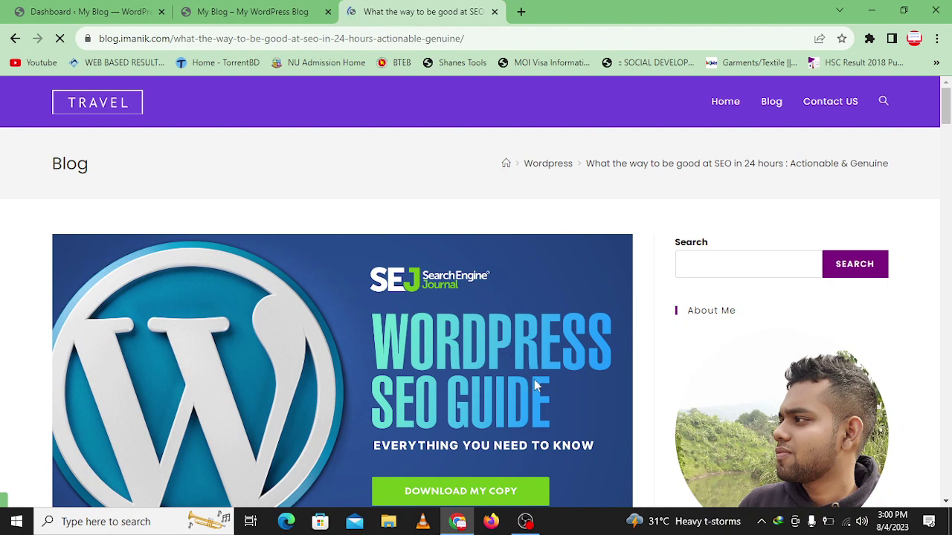
scroll(618, 350, "down", 10)
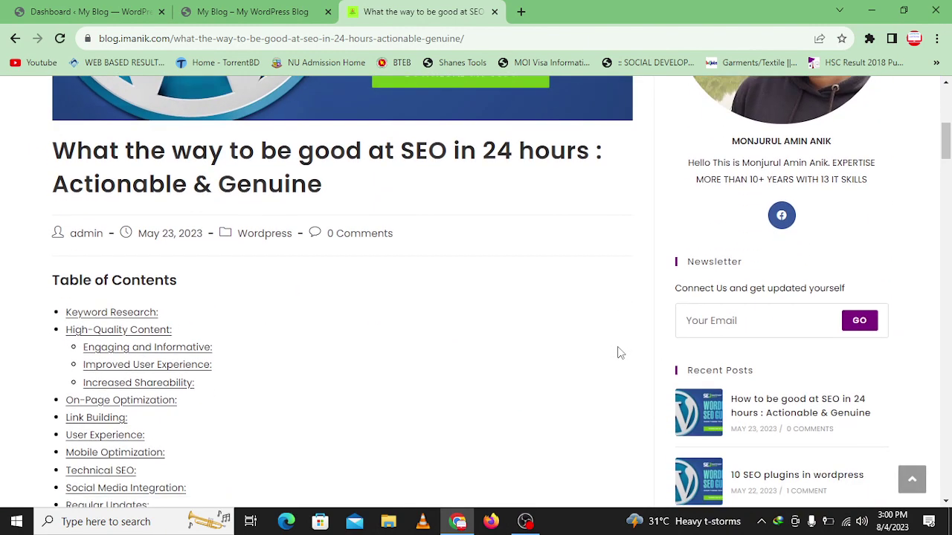
scroll(618, 352, "down", 3)
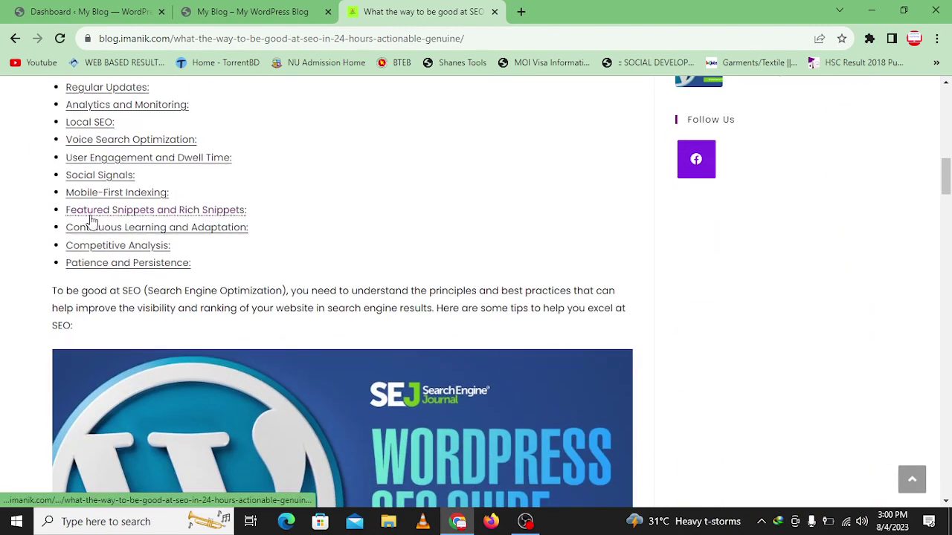
left_click(90, 213)
scroll(163, 420, "down", 5)
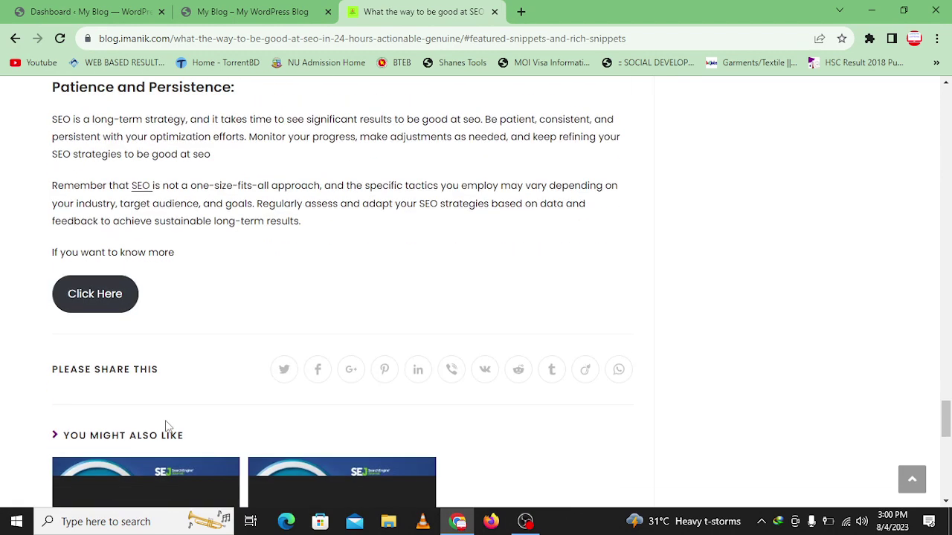
Open the SEO guide linked near the article's end and examine the article's share buttons, related posts, comment form and footer.
scroll(310, 277, "up", 3)
left_click(378, 248)
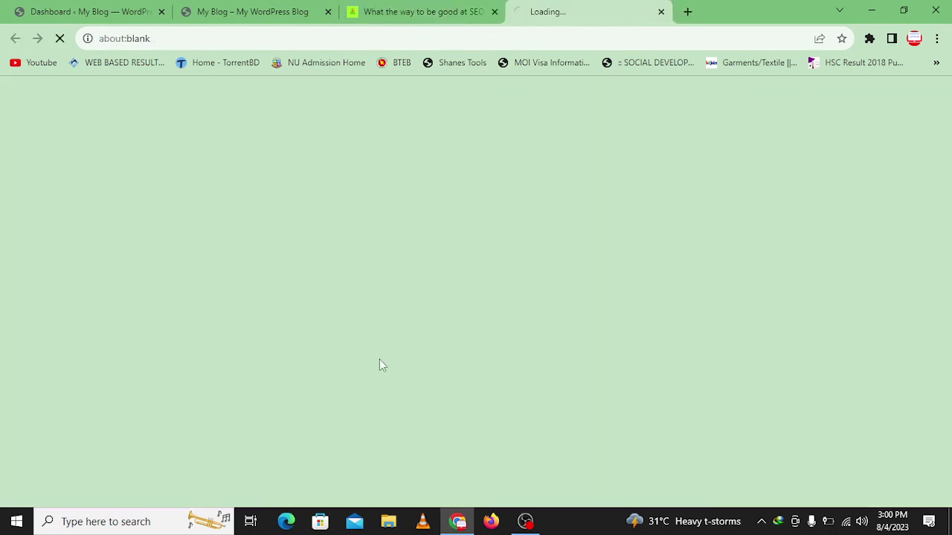
scroll(307, 358, "down", 4)
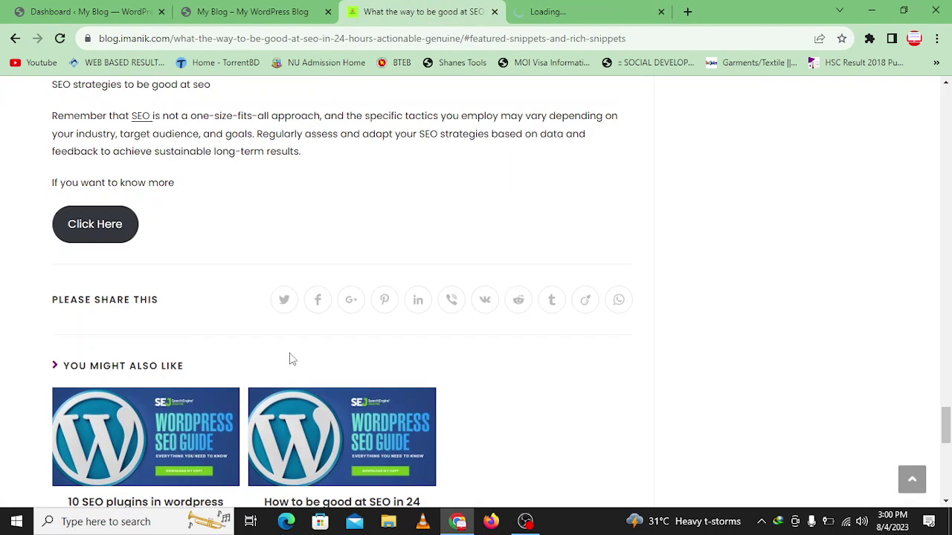
scroll(171, 345, "down", 4)
scroll(163, 364, "down", 3)
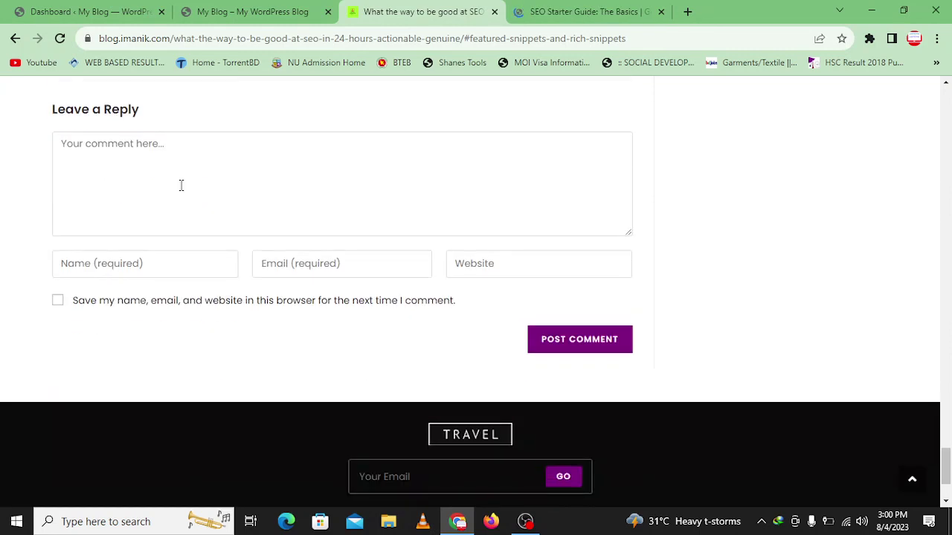
left_click(180, 183)
scroll(455, 454, "down", 3)
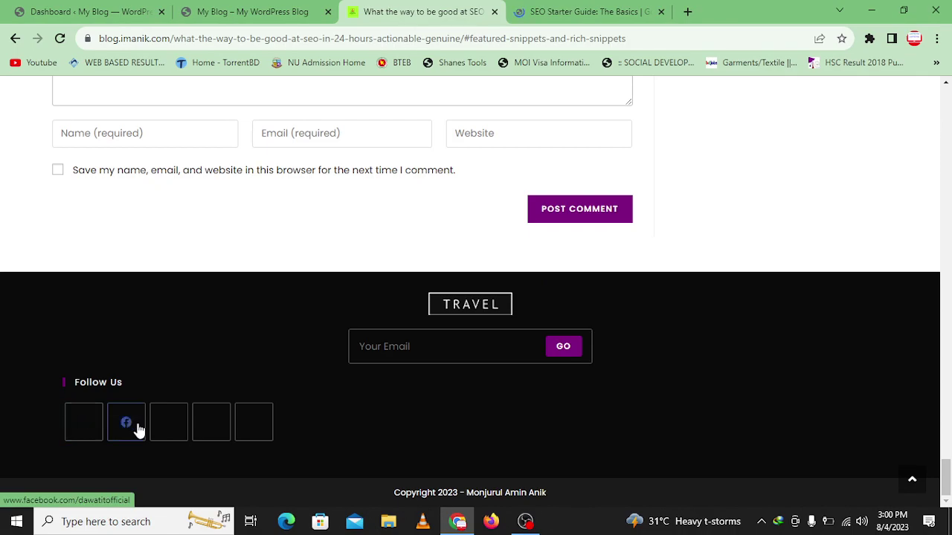
scroll(586, 431, "up", 5)
scroll(588, 440, "up", 15)
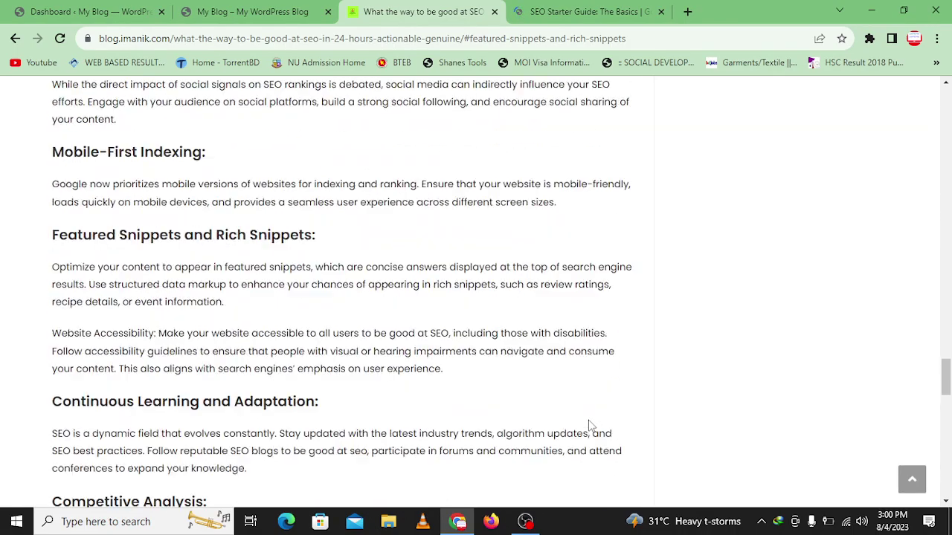
scroll(589, 415, "up", 15)
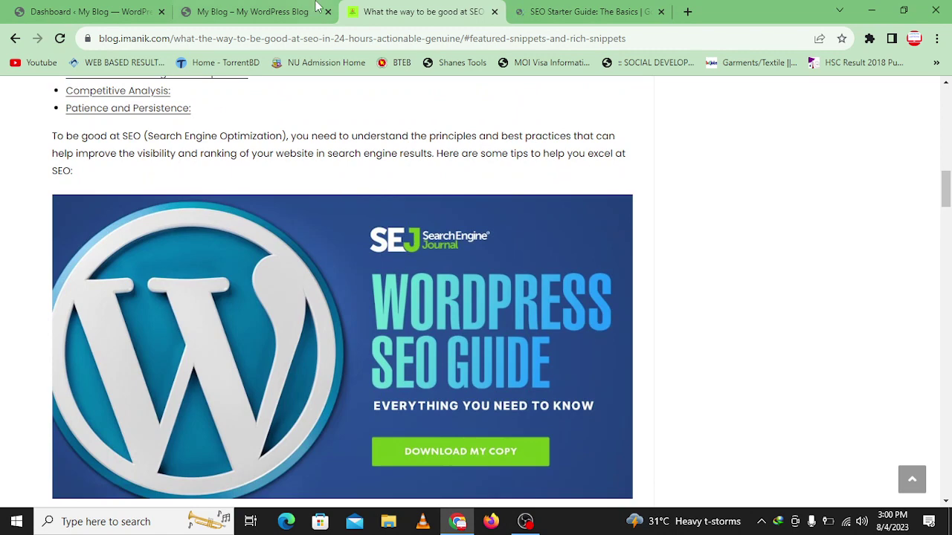
Close the example blog and SEO guide tabs and review the My Blog homepage down to its footer.
left_click(319, 11)
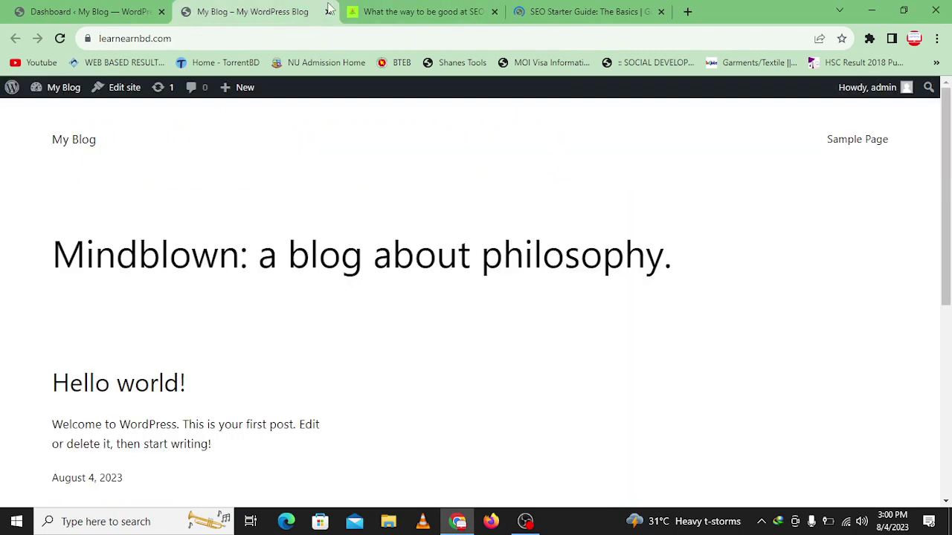
left_click(495, 11)
left_click(496, 11)
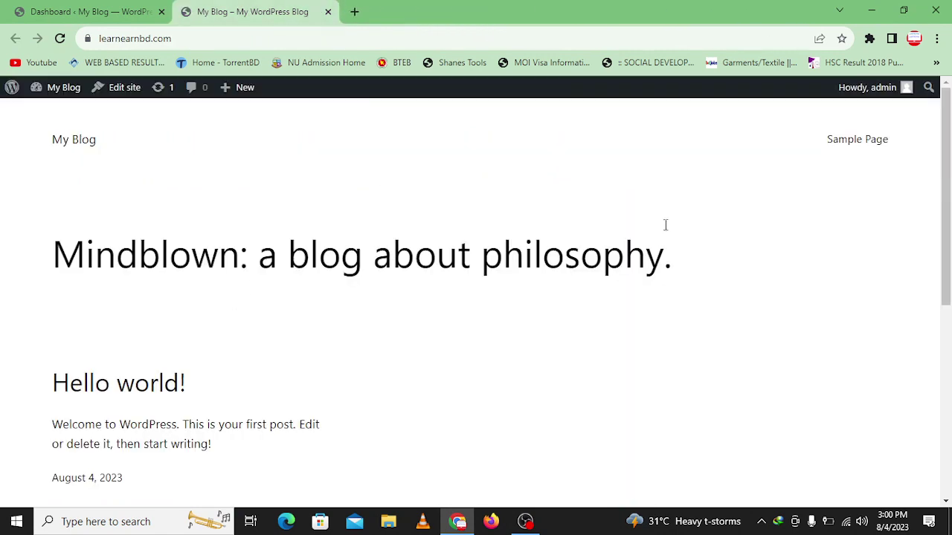
scroll(207, 417, "down", 5)
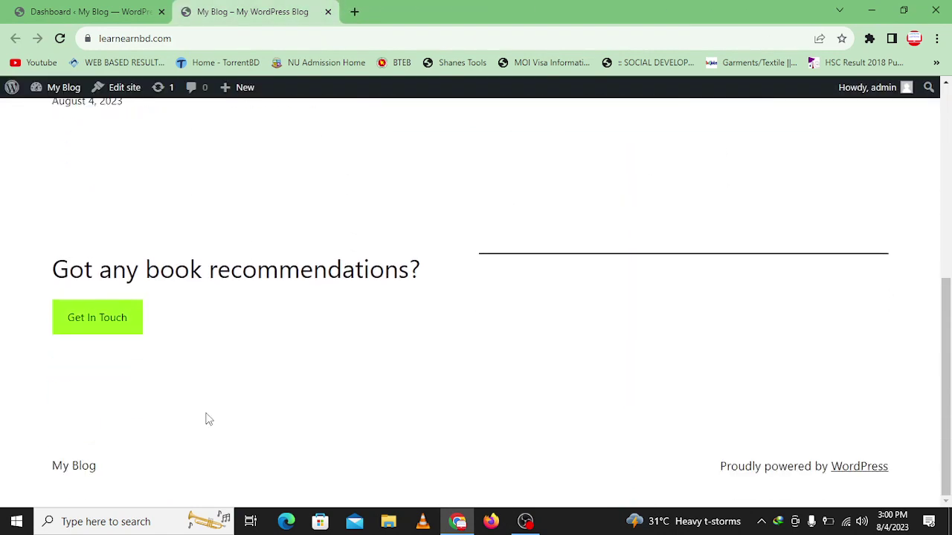
scroll(206, 418, "up", 5)
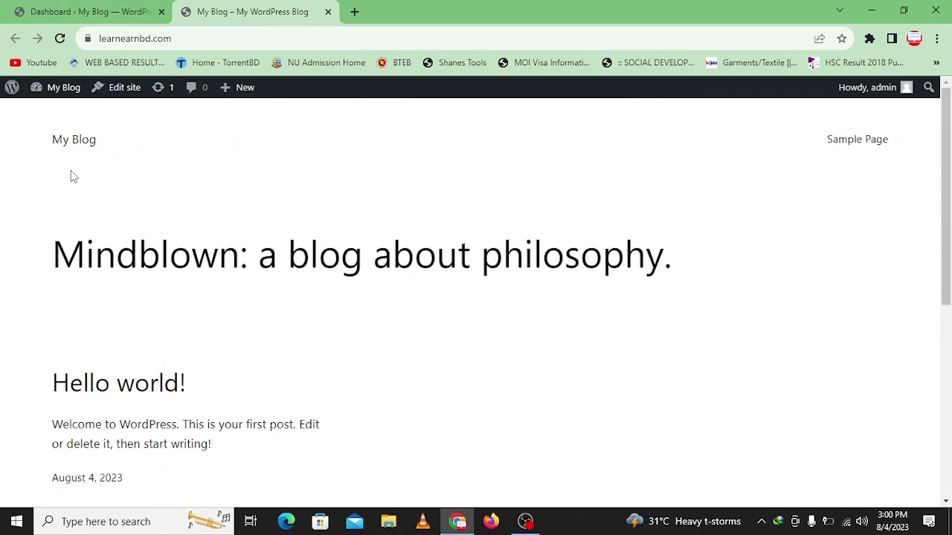
Move the default "Hello world!" post to the Trash from the WordPress admin.
left_click(77, 9)
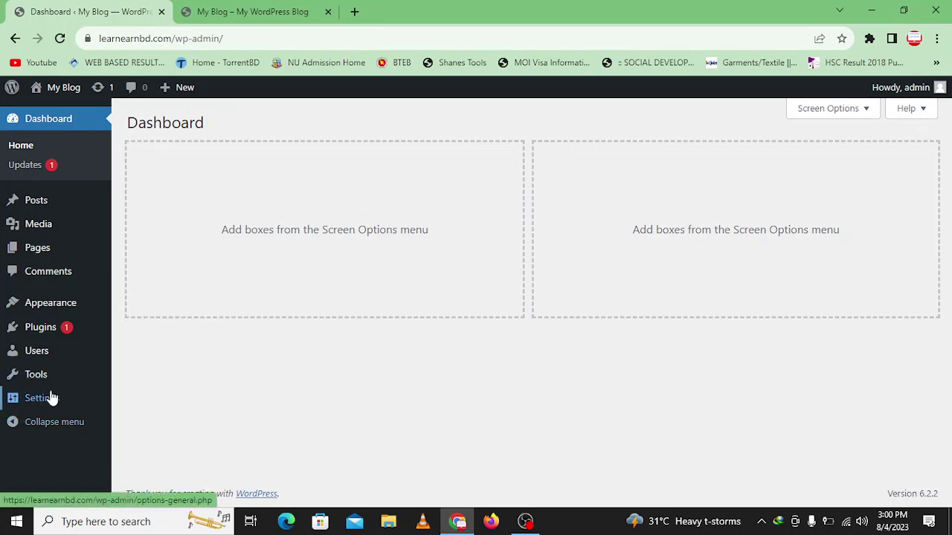
mouse_move(51, 402)
left_click(50, 209)
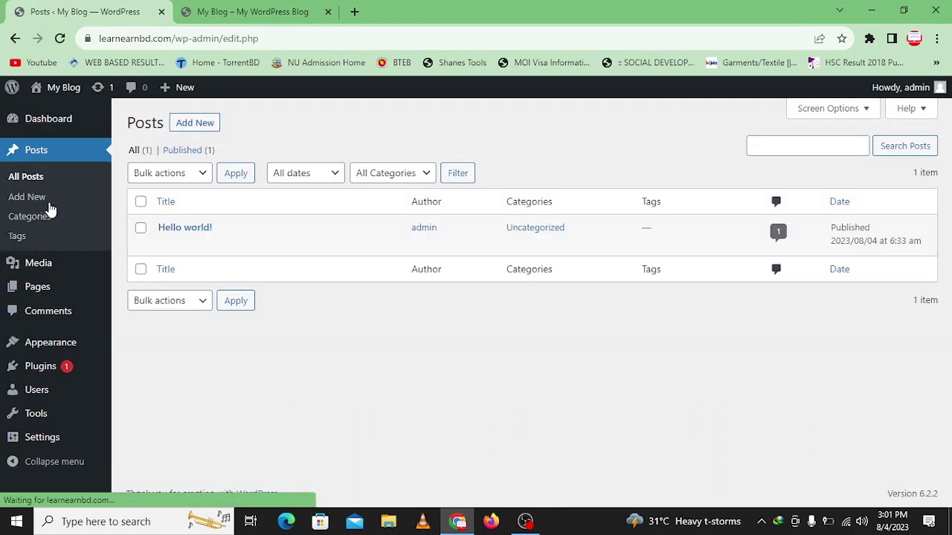
left_click(140, 202)
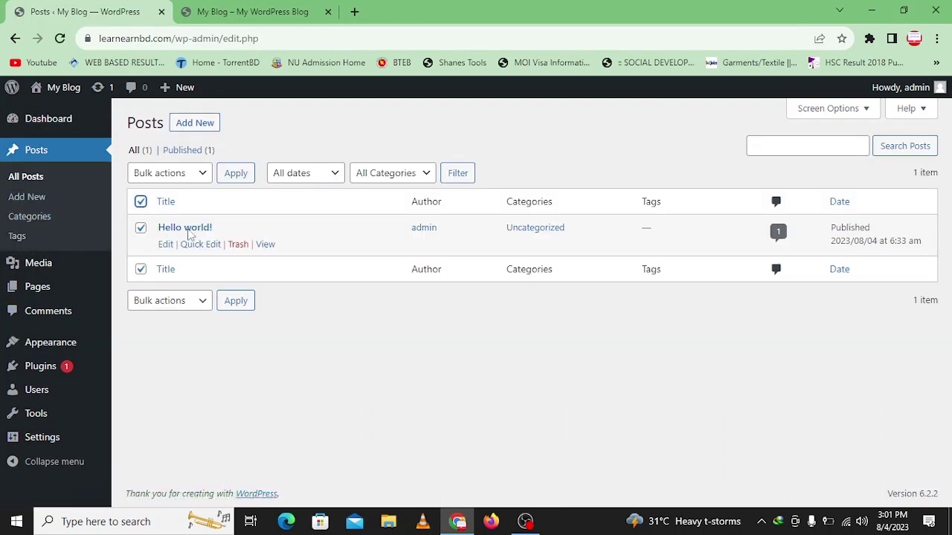
left_click(187, 175)
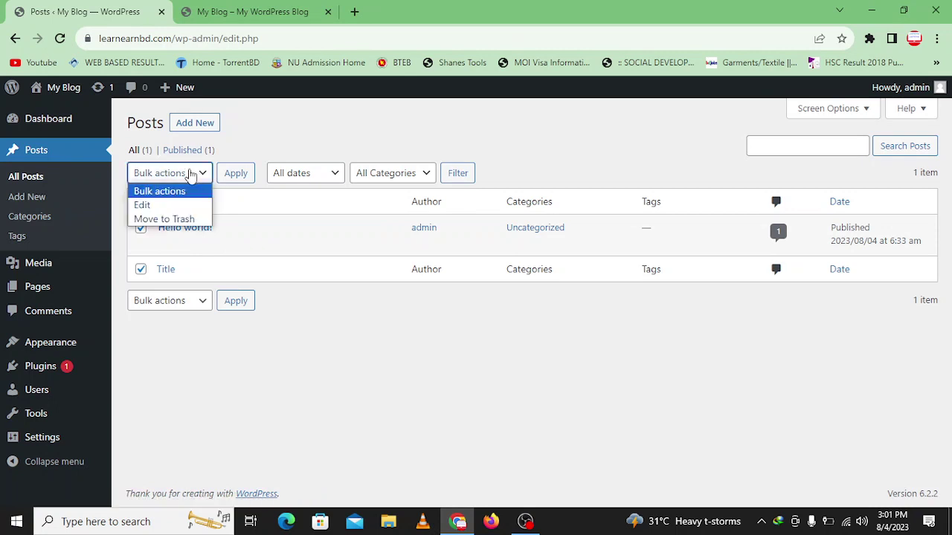
left_click(186, 219)
left_click(232, 177)
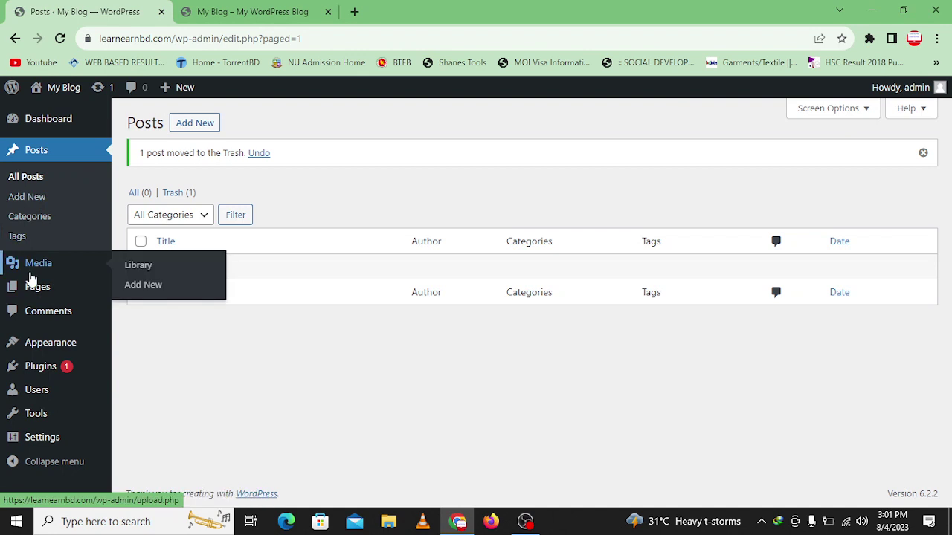
Move both default pages, Privacy Policy and Sample Page, to the Trash.
left_click(44, 295)
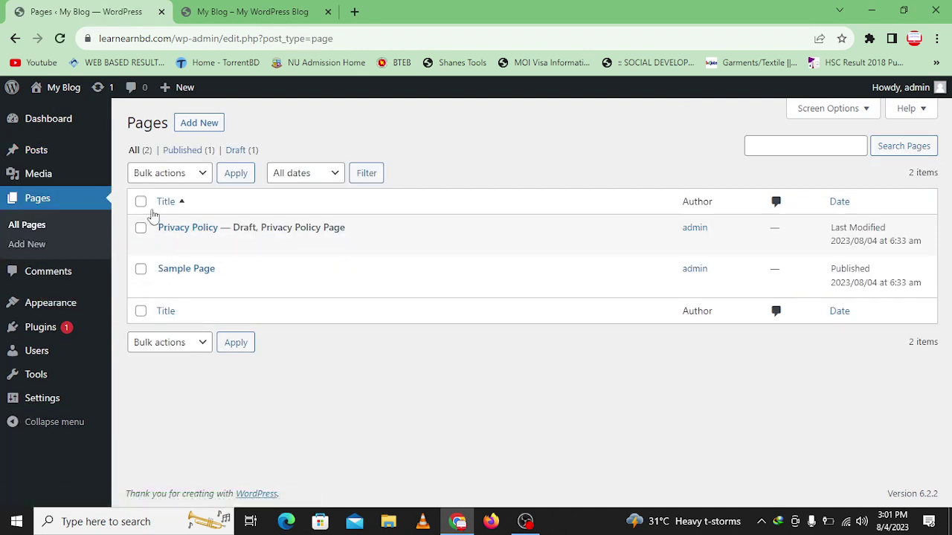
left_click(141, 202)
left_click(171, 172)
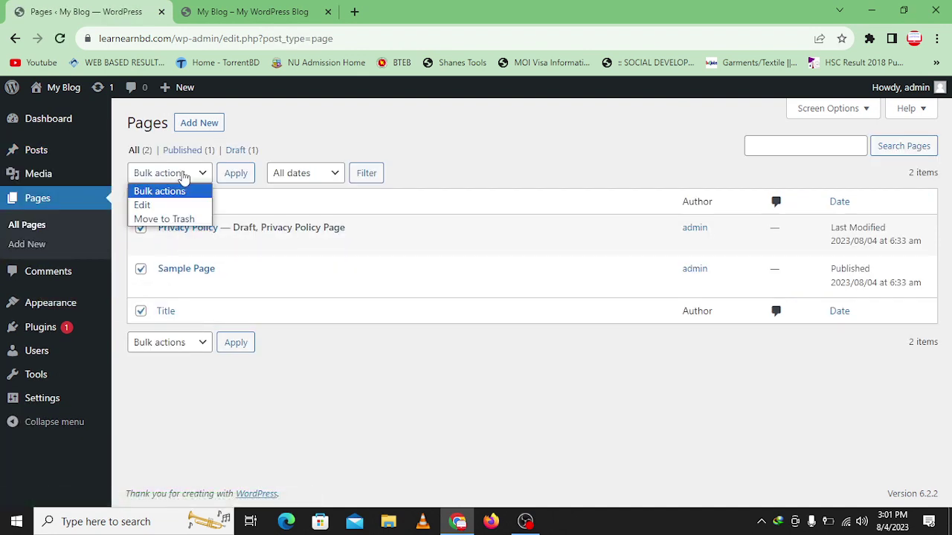
left_click(163, 215)
left_click(227, 177)
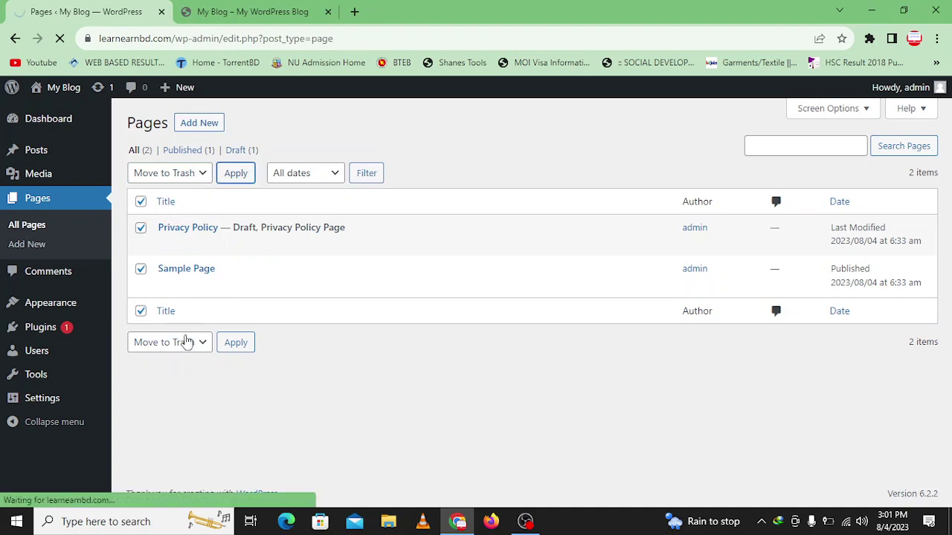
Permanently delete the trashed Privacy Policy and Sample Page from the pages Trash.
left_click(180, 195)
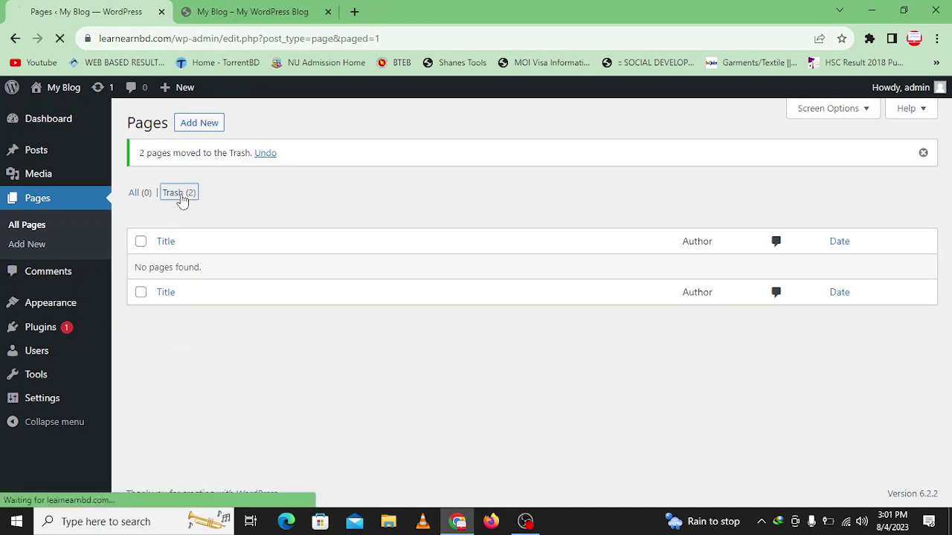
left_click(141, 203)
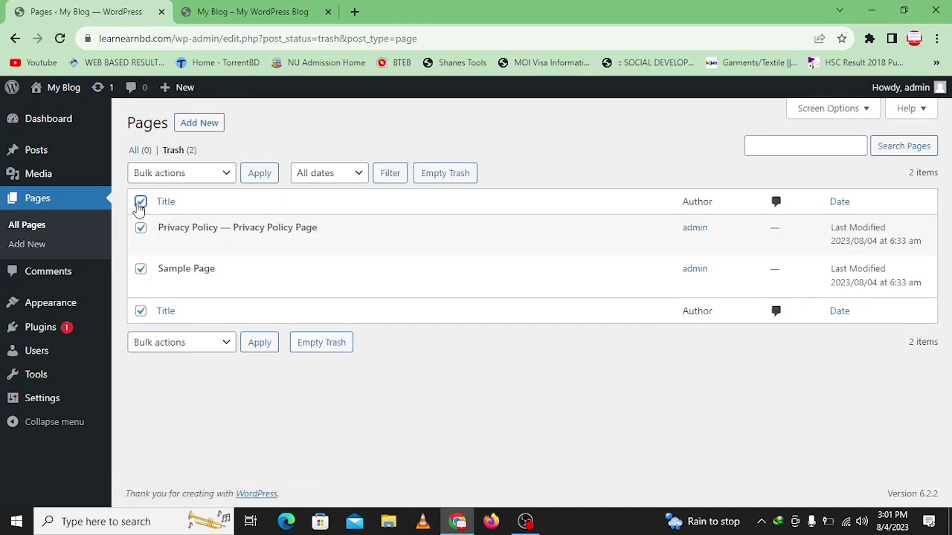
left_click(176, 177)
left_click(173, 217)
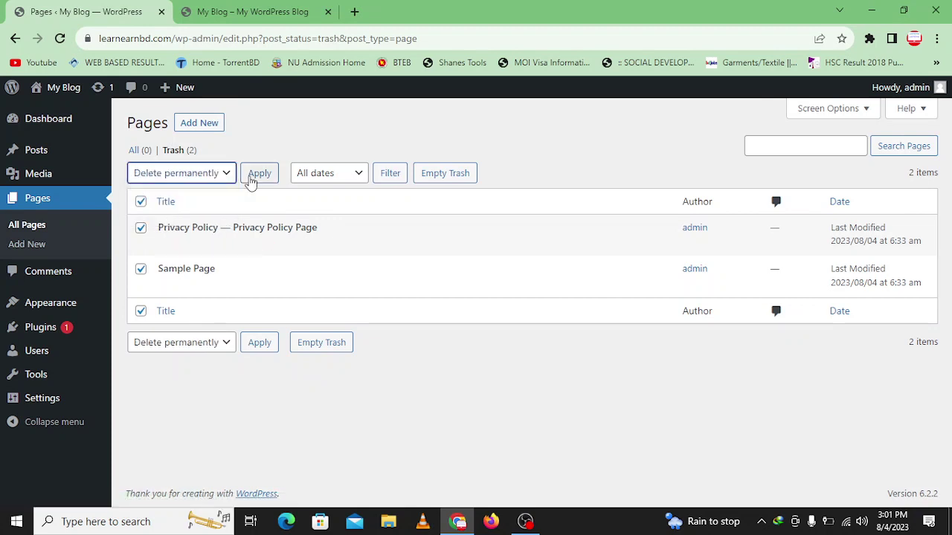
left_click(256, 176)
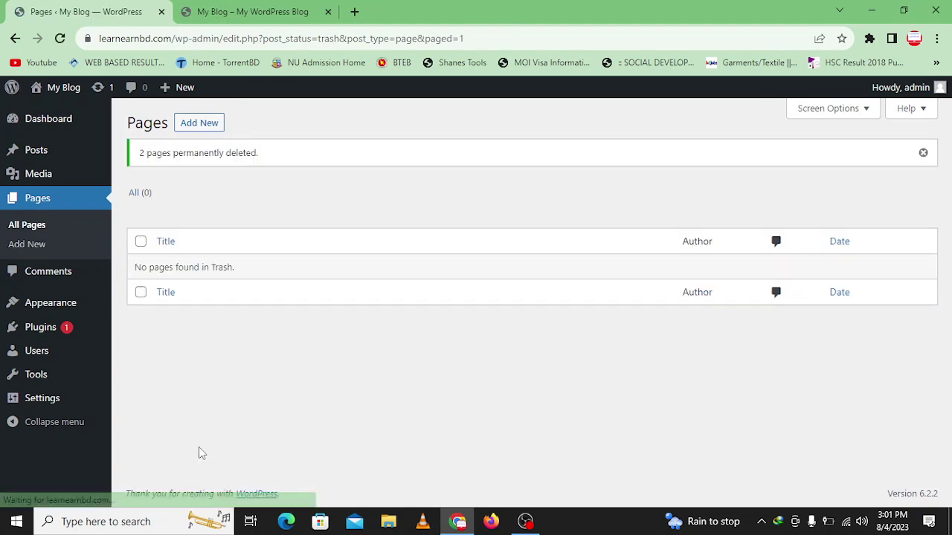
Delete both preinstalled plugins, Akismet Anti-Spam and Hello Dolly, in one bulk action.
left_click(41, 327)
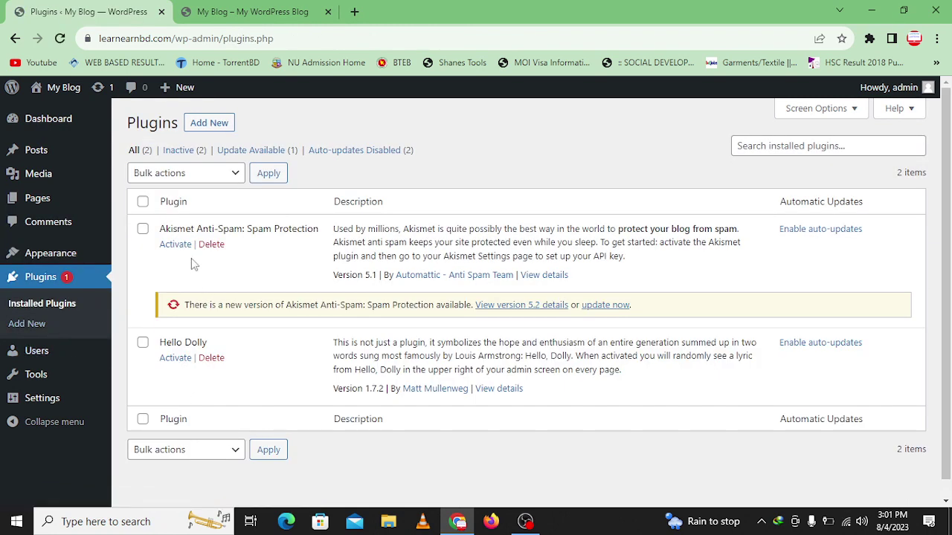
left_click(144, 202)
left_click(193, 173)
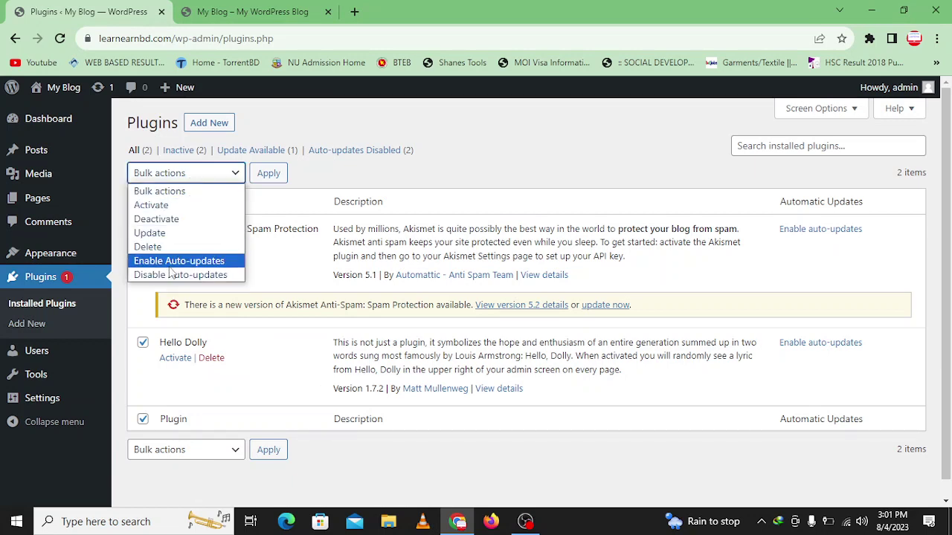
left_click(234, 246)
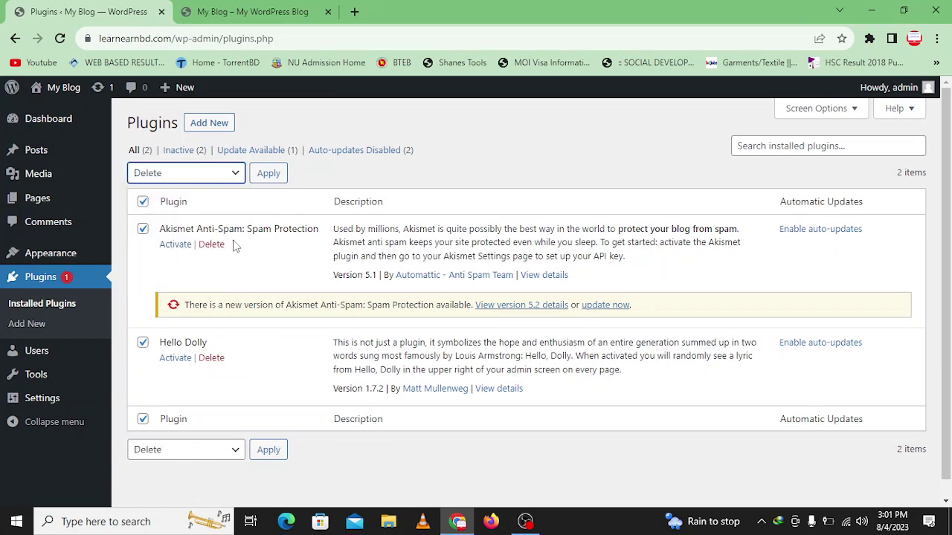
left_click(269, 176)
left_click(543, 131)
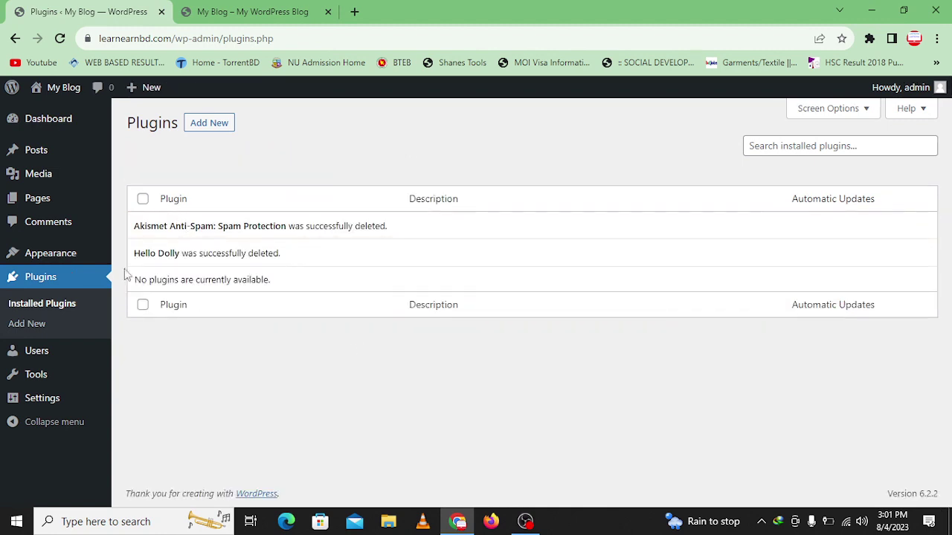
In the general settings, set the site title to "Asian Blog" and the tagline to "Blog Here Daily".
left_click(42, 401)
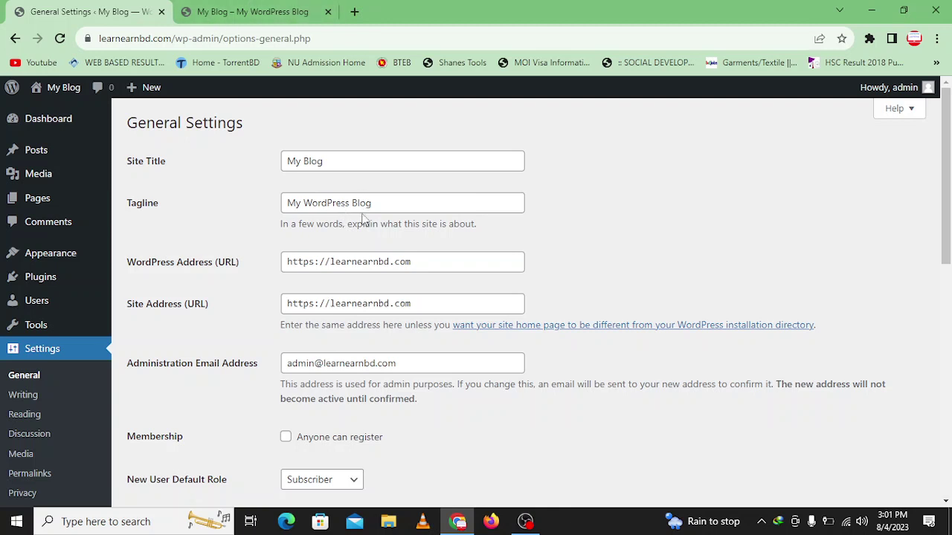
triple_click(358, 166)
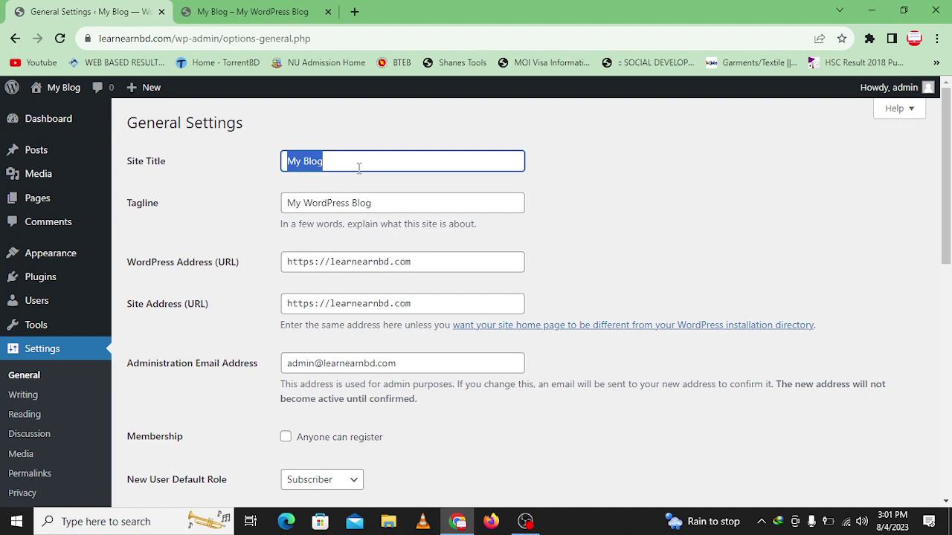
type("Asian Blog")
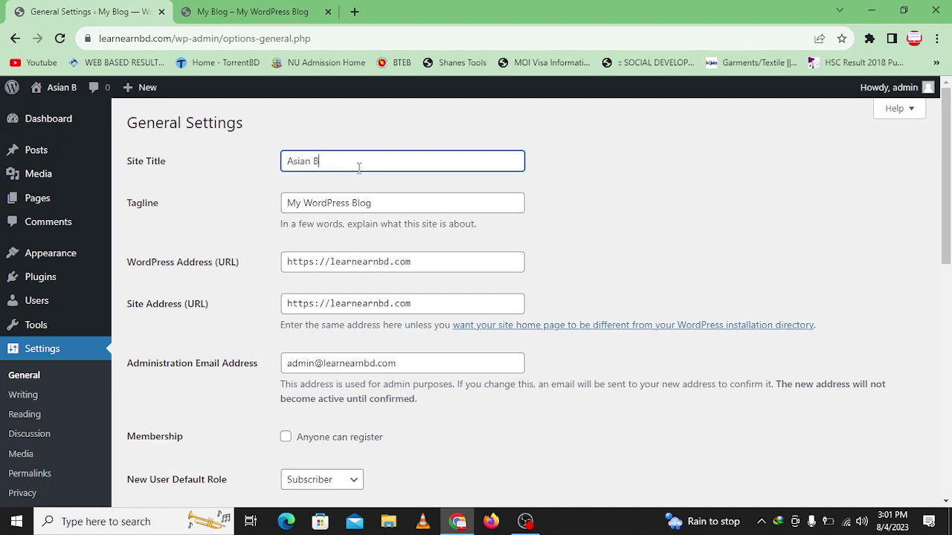
left_click(360, 201)
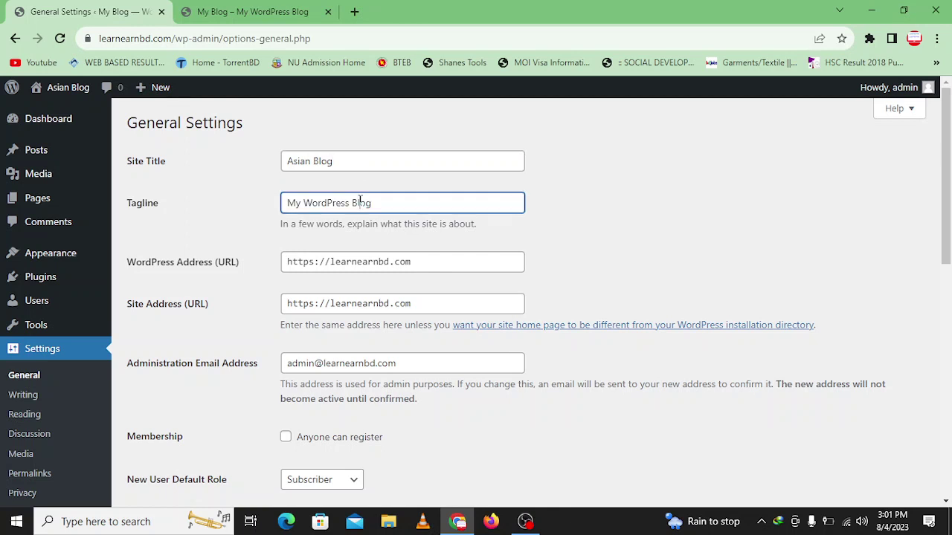
key("ctrl+a")
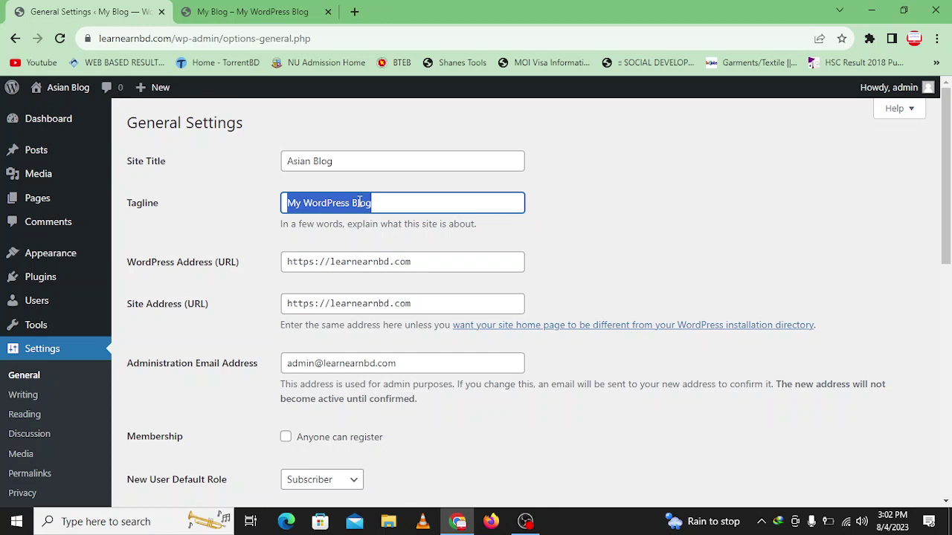
type("All Blog Here")
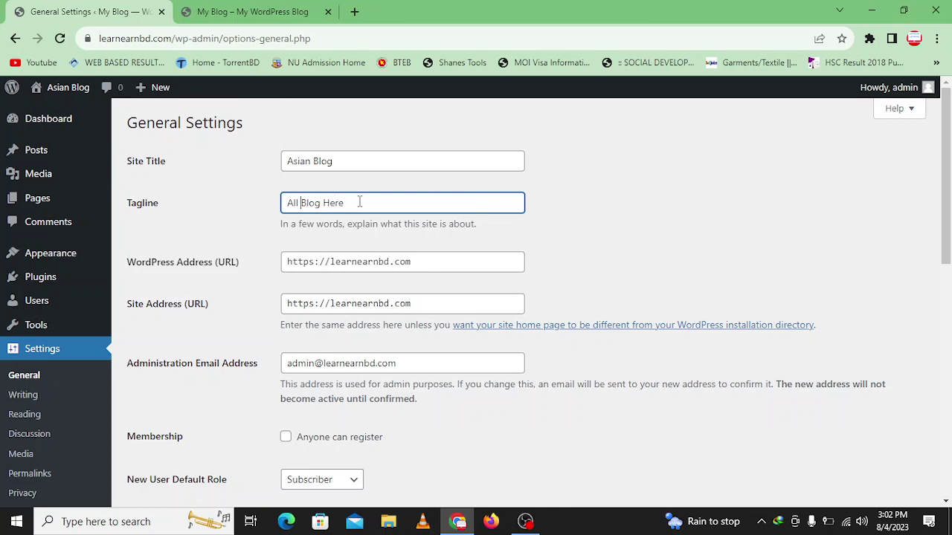
key("BackSpace")
key("BackSpace")
key("BackSpace")
key("BackSpace")
type("ly")
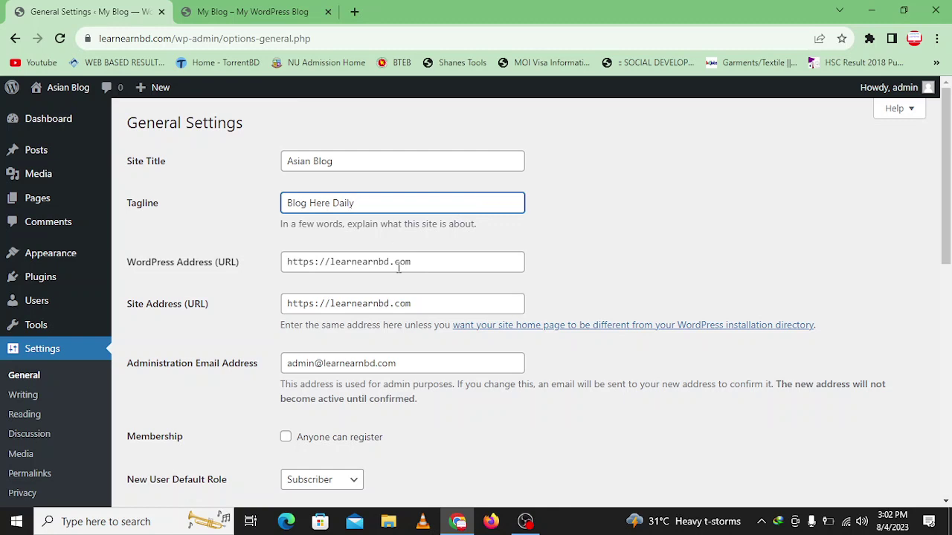
Allow anyone to register, set the timezone to UTC+6 and save the general settings.
scroll(399, 268, "down", 3)
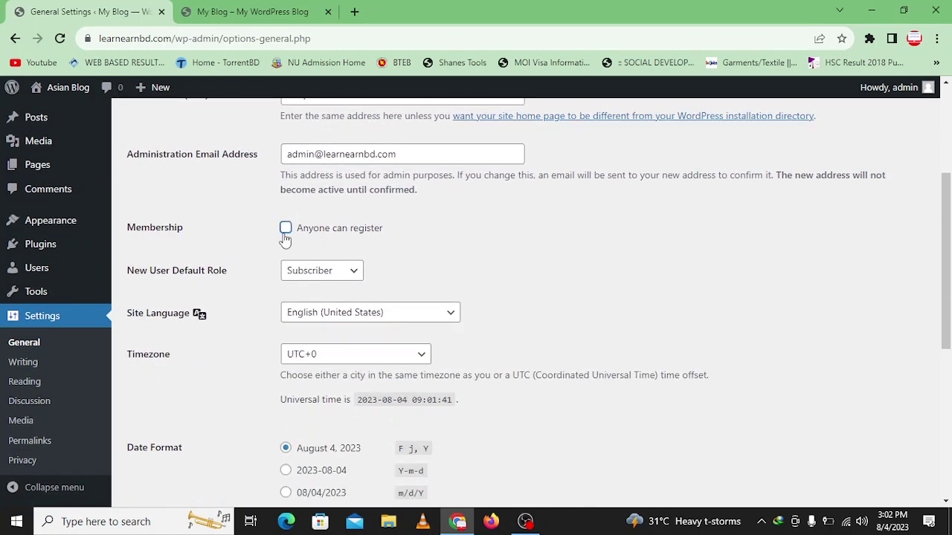
left_click(285, 228)
scroll(355, 312, "down", 1)
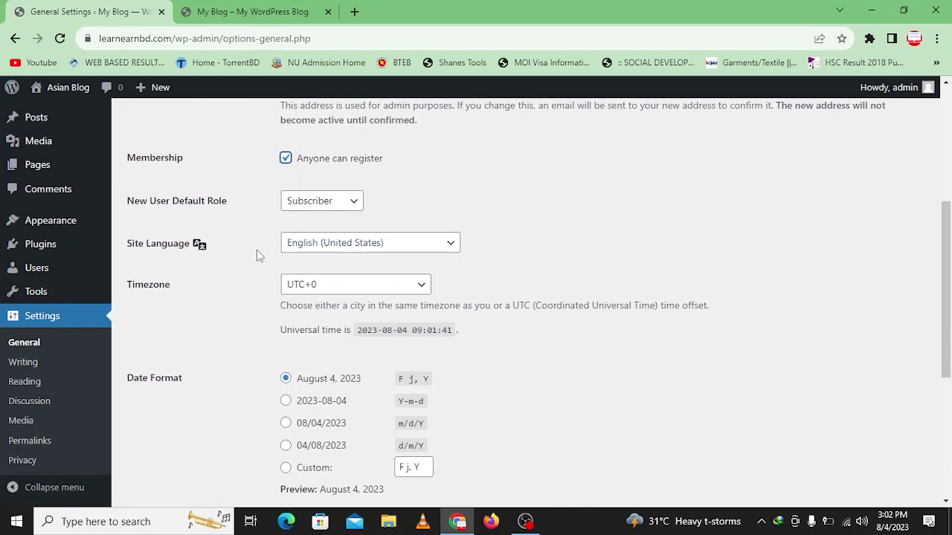
left_click(321, 287)
scroll(346, 176, "down", 6)
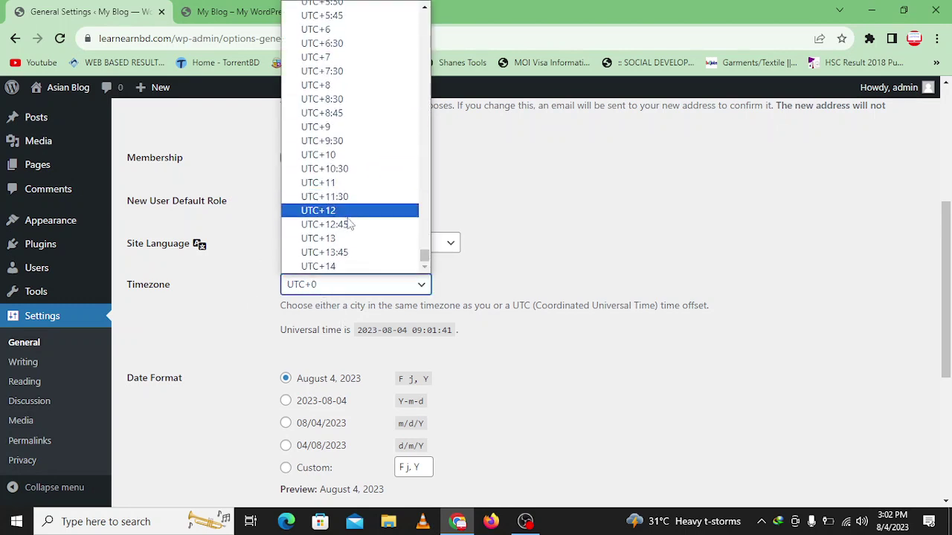
scroll(405, 237, "up", 4)
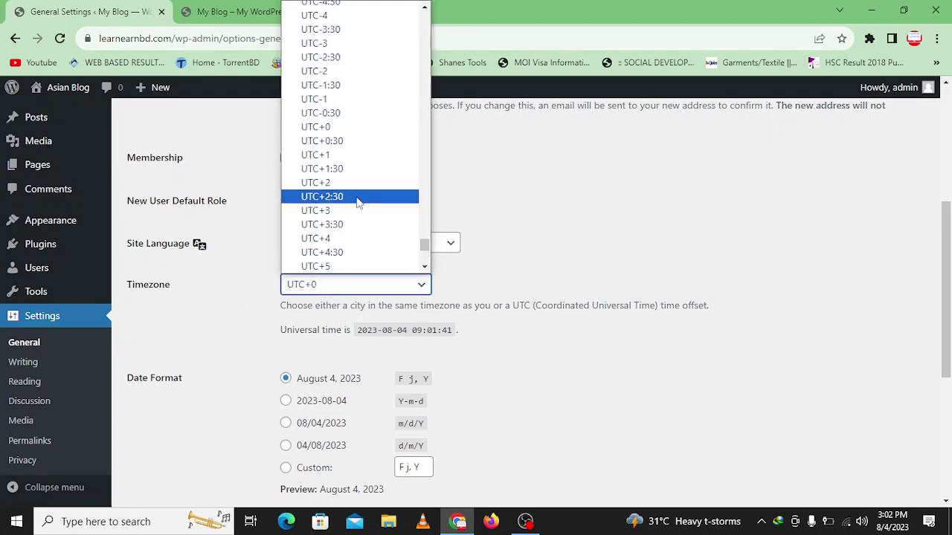
scroll(357, 201, "down", 3)
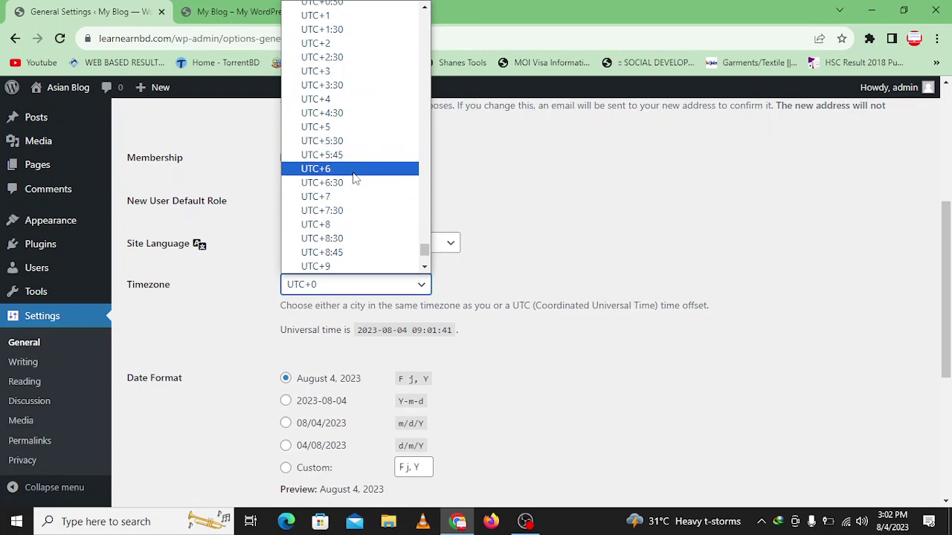
left_click(356, 170)
scroll(379, 310, "down", 4)
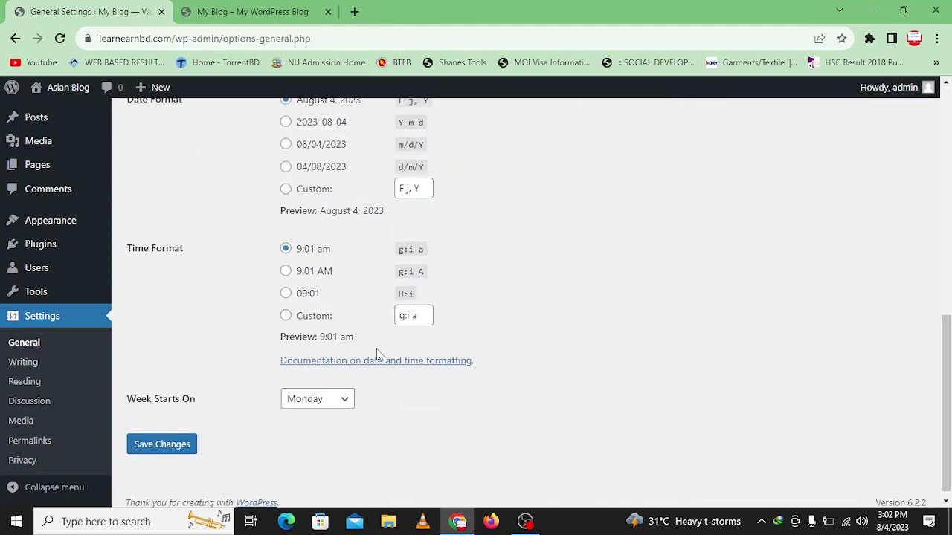
left_click(178, 442)
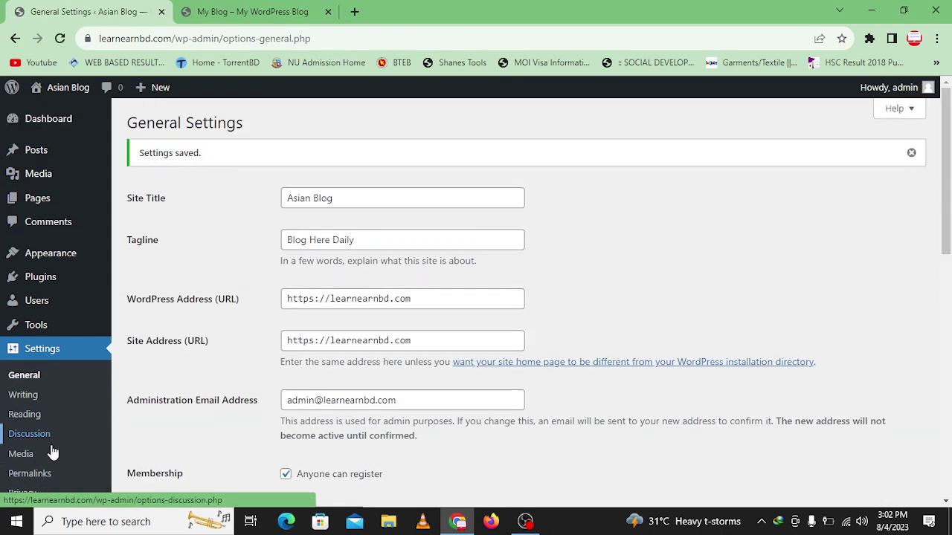
Change the site's permalink structure to Post name and save it.
scroll(60, 446, "down", 2)
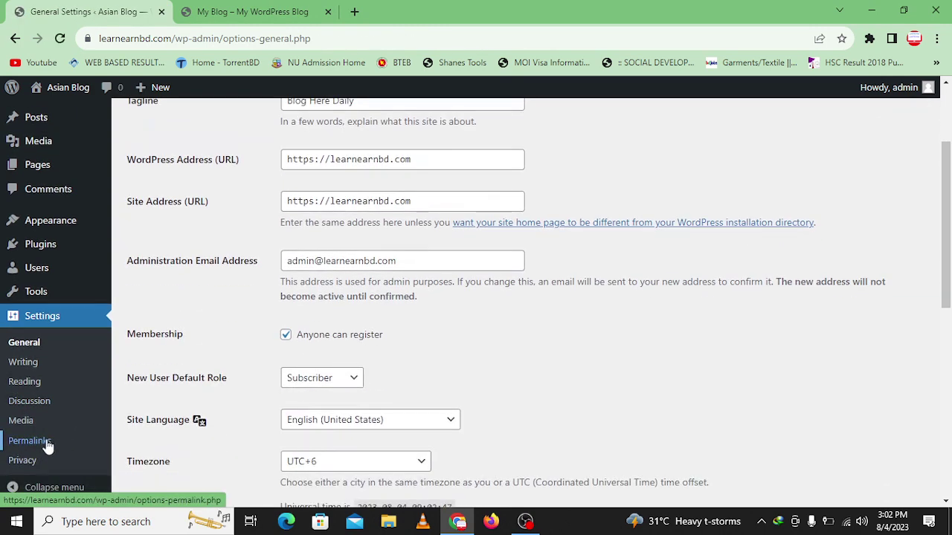
left_click(46, 443)
scroll(290, 383, "down", 4)
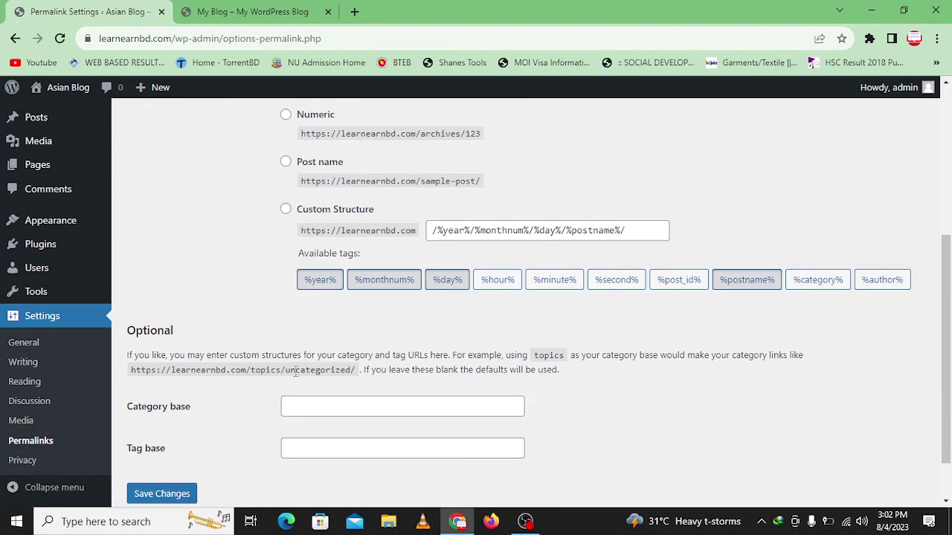
scroll(315, 314, "up", 3)
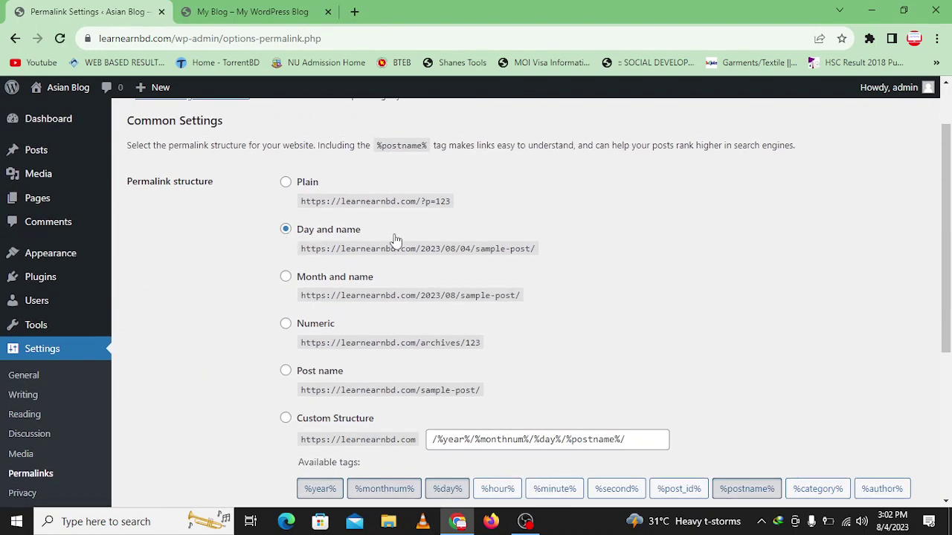
scroll(213, 391, "down", 2)
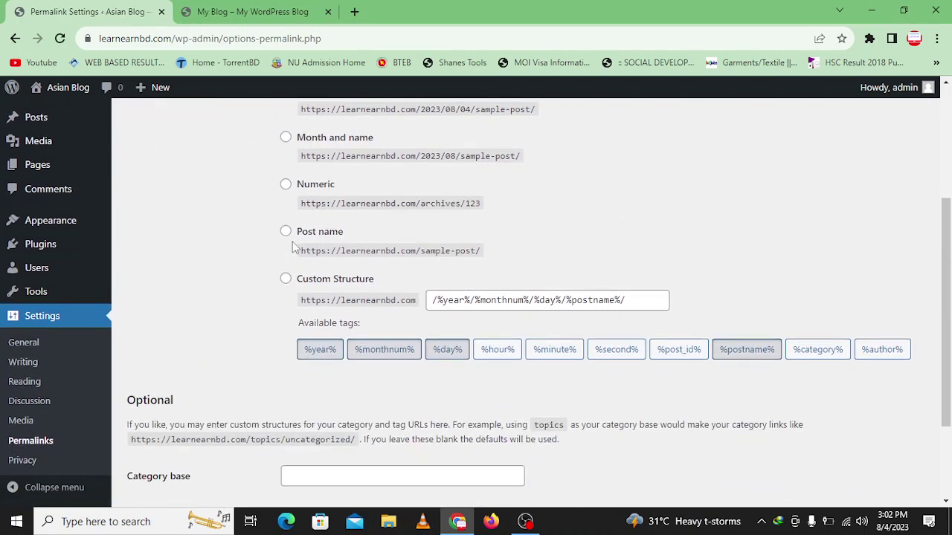
left_click(285, 232)
scroll(367, 401, "down", 2)
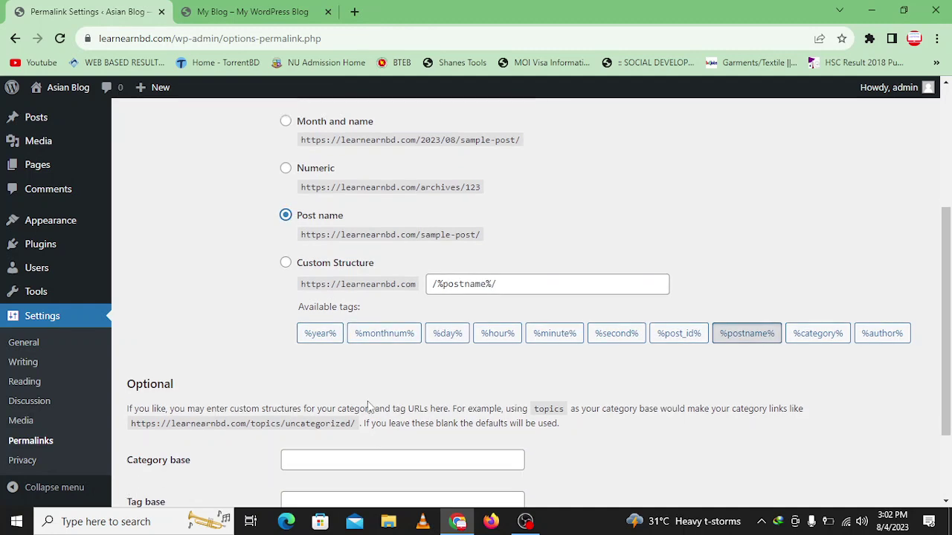
left_click(163, 435)
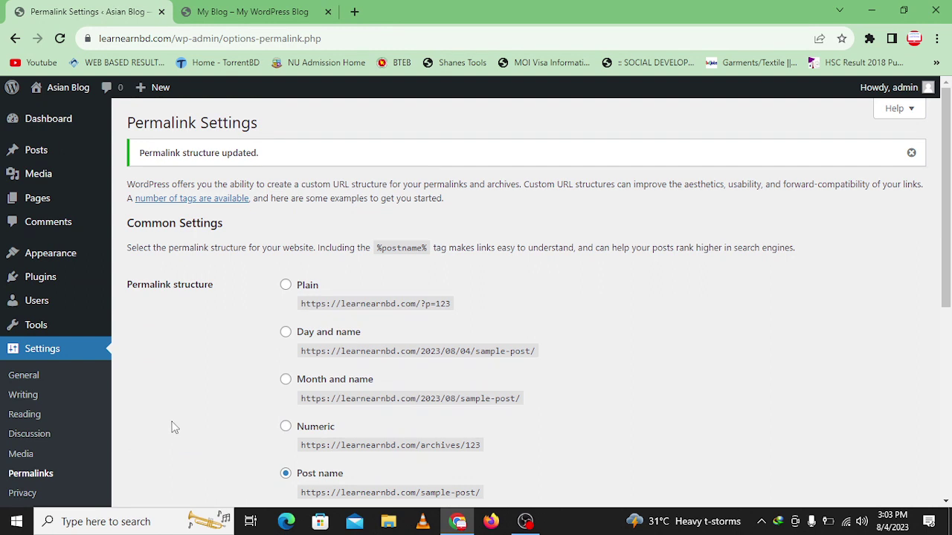
Check the installed plugins list and open the installed themes overview.
mouse_move(63, 280)
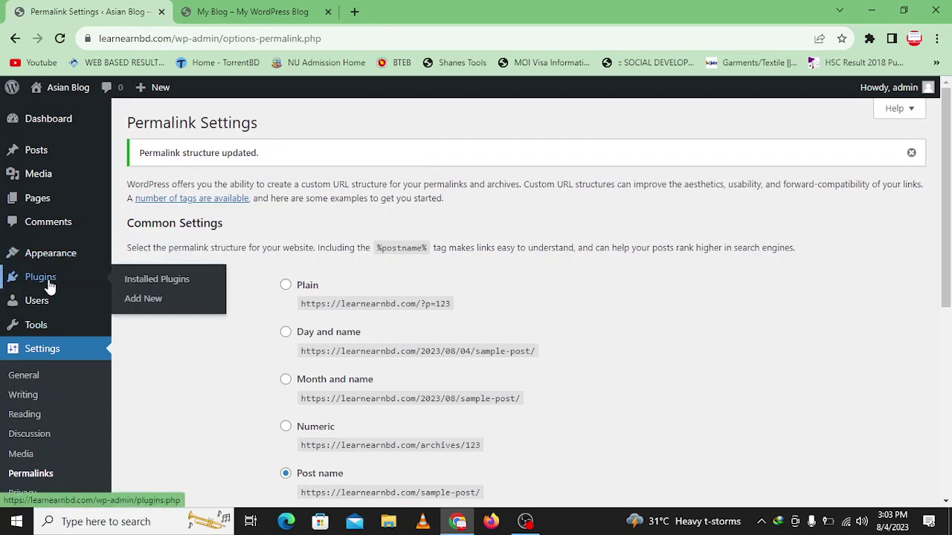
left_click(50, 285)
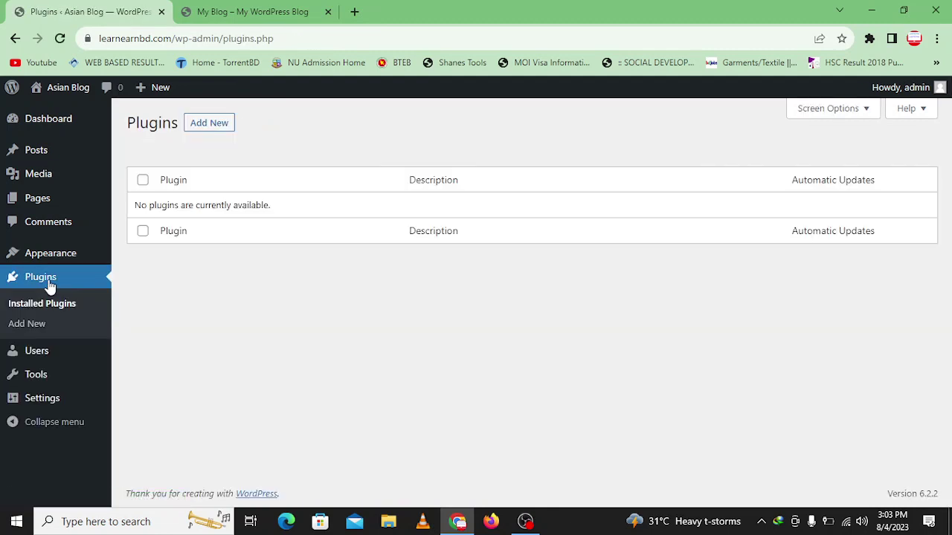
left_click(52, 257)
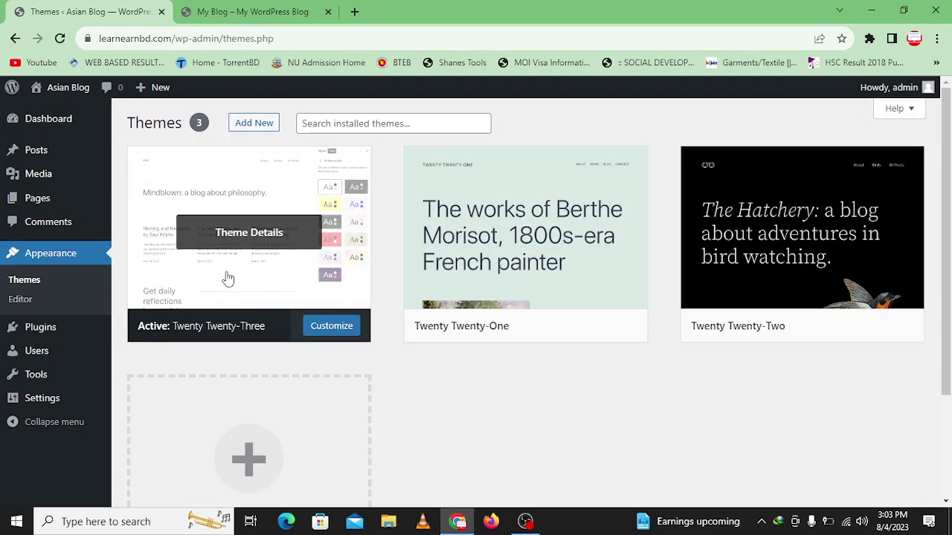
Reload the site's homepage in its own tab and review how it looks with the current theme.
left_click(253, 12)
left_click(59, 38)
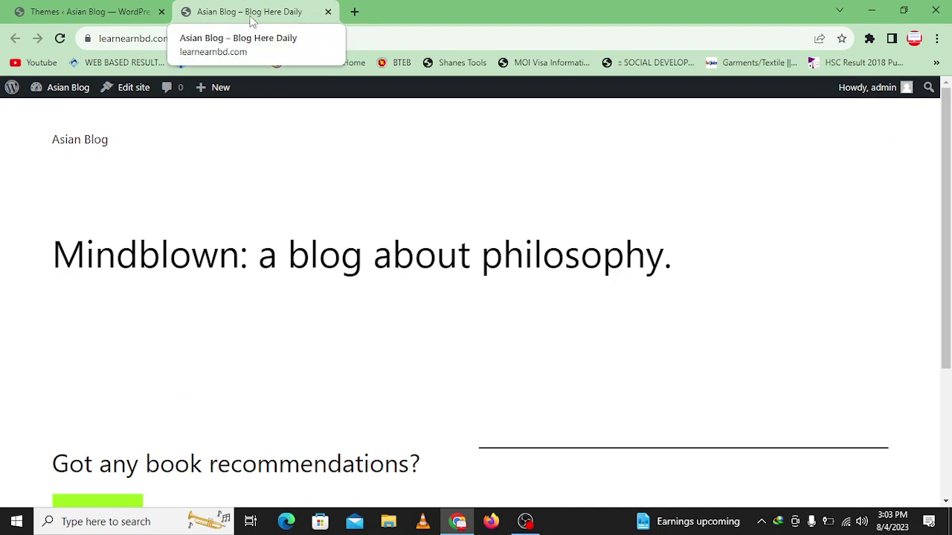
scroll(350, 368, "down", 3)
scroll(354, 374, "up", 3)
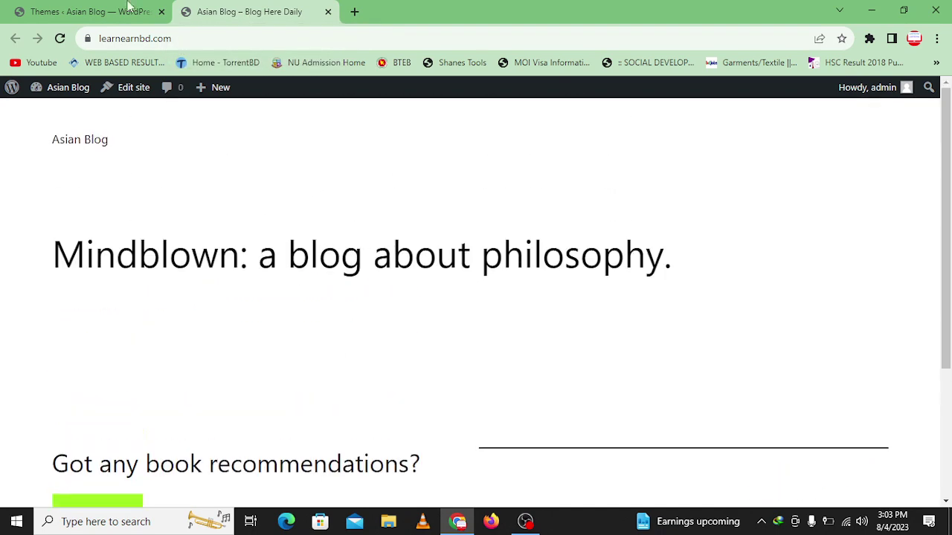
Return to the themes overview and search the directory of new themes for phlox.
left_click(127, 9)
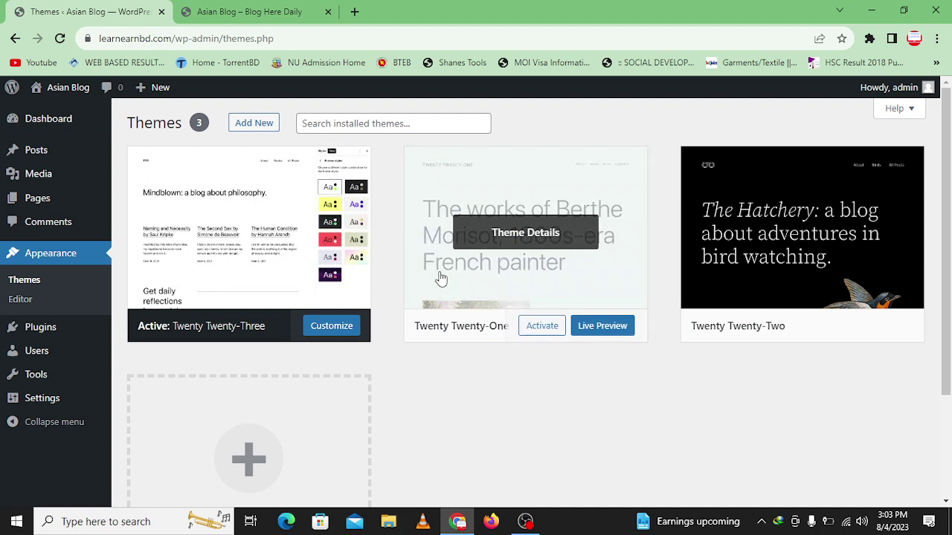
left_click(272, 128)
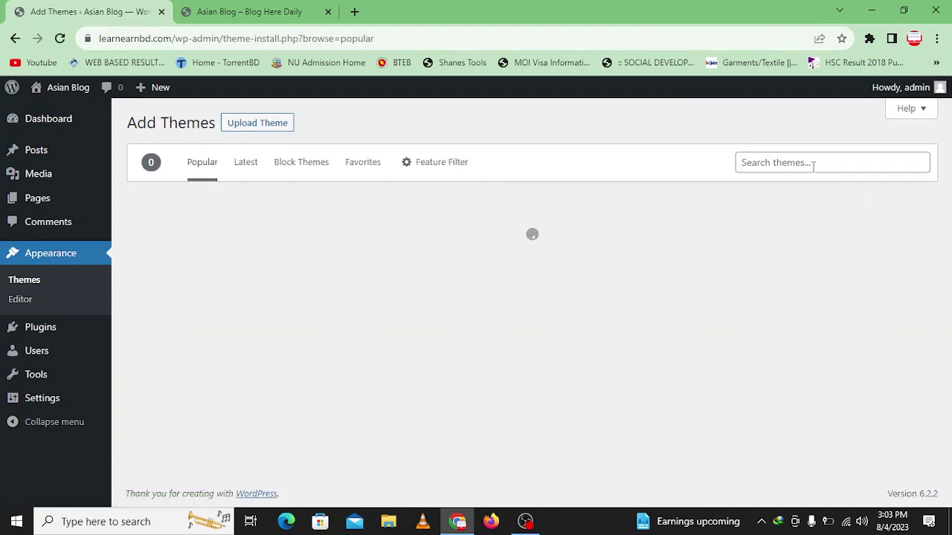
left_click(812, 165)
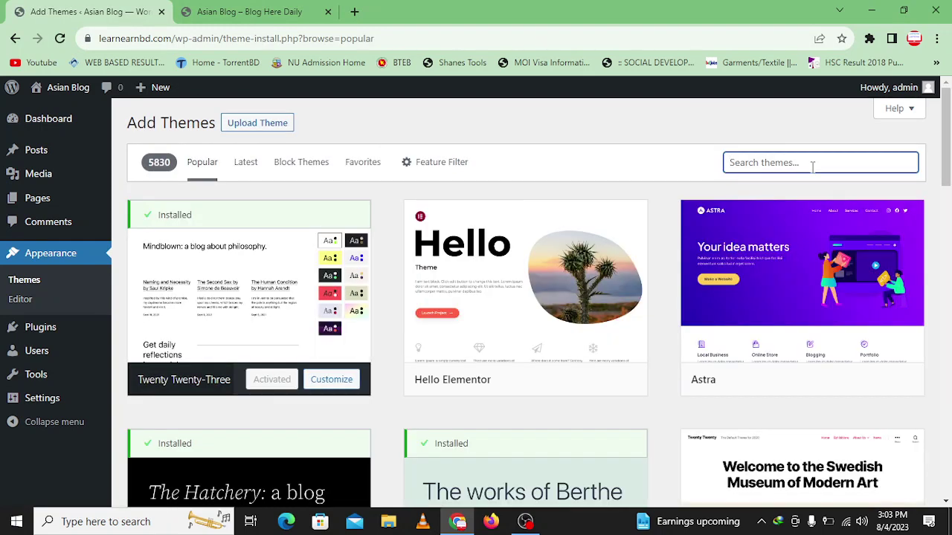
type("phlox")
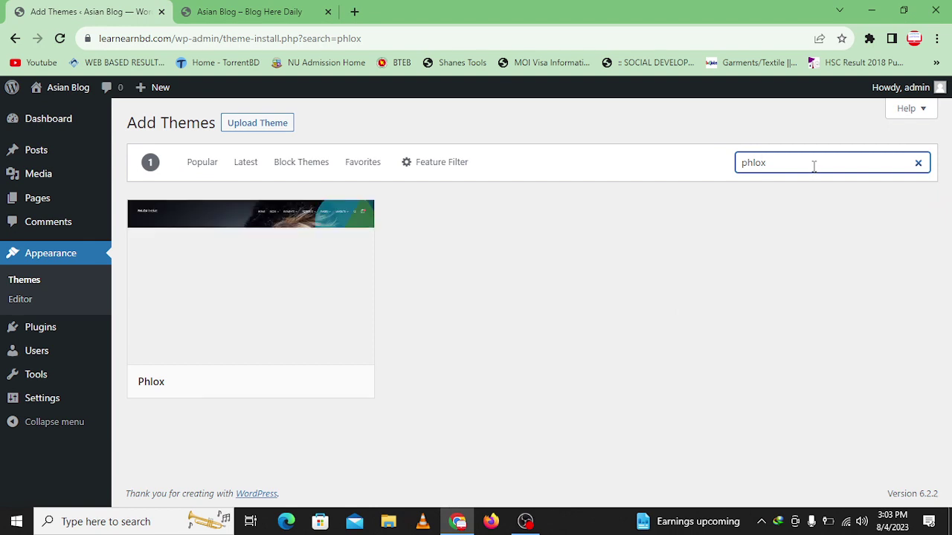
mouse_move(350, 285)
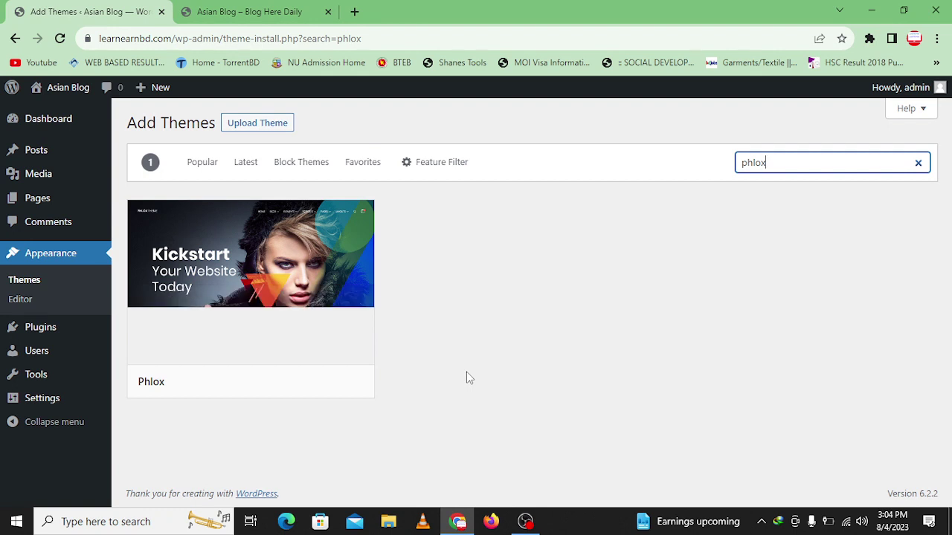
mouse_move(335, 329)
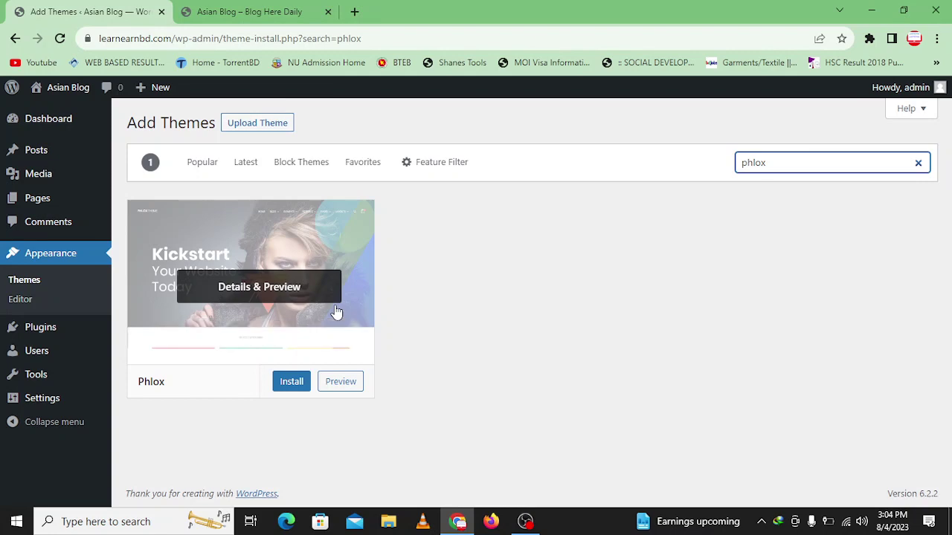
Install the Phlox theme from its details preview and activate it on the site.
left_click(290, 303)
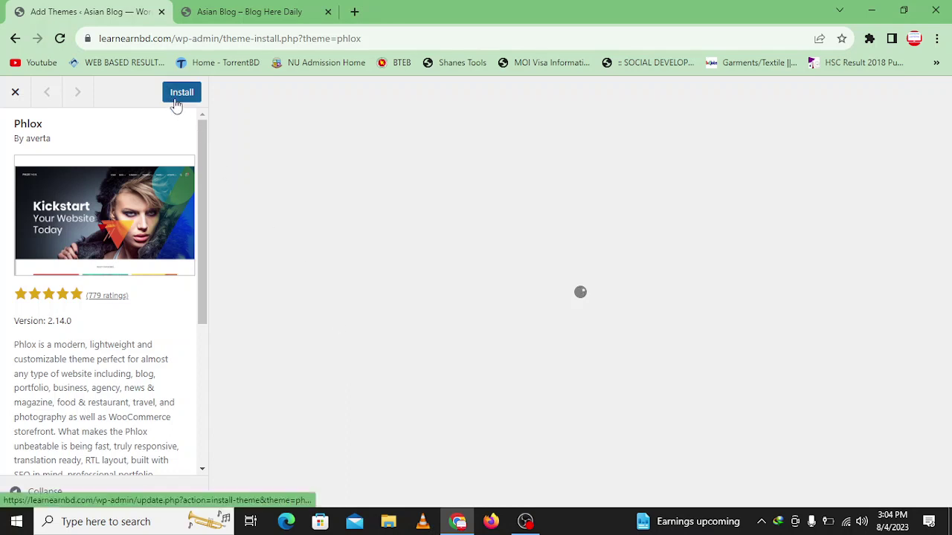
left_click(178, 104)
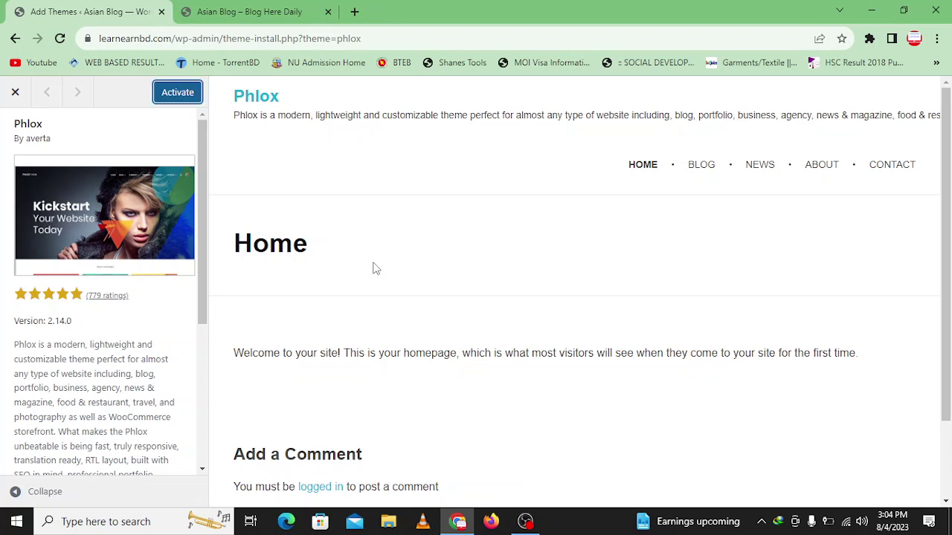
left_click(159, 97)
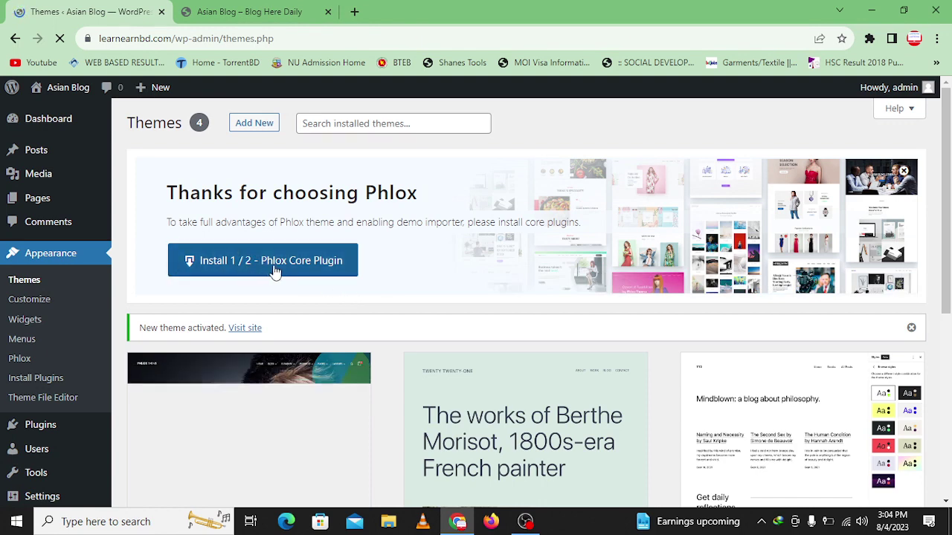
Reload the site's homepage and check which theme is active in the installed themes overview.
left_click(240, 9)
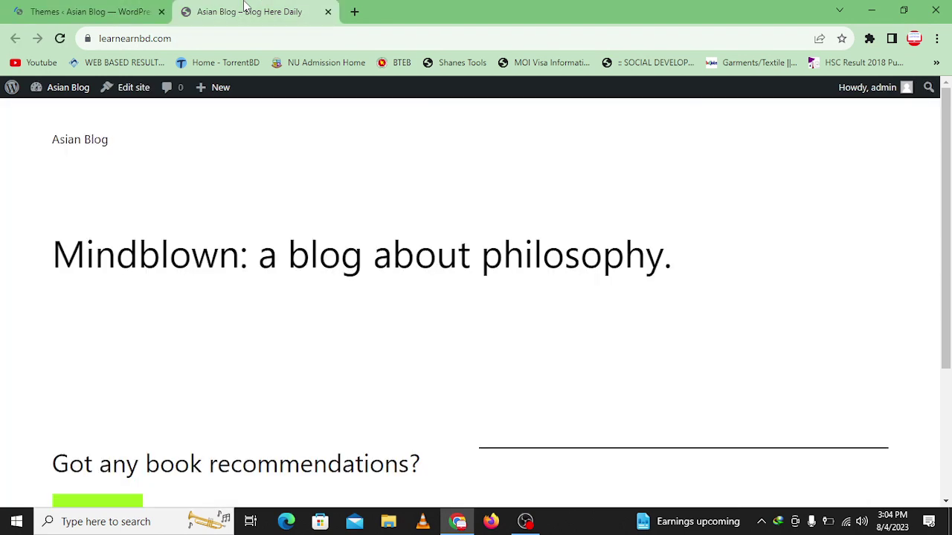
left_click(61, 38)
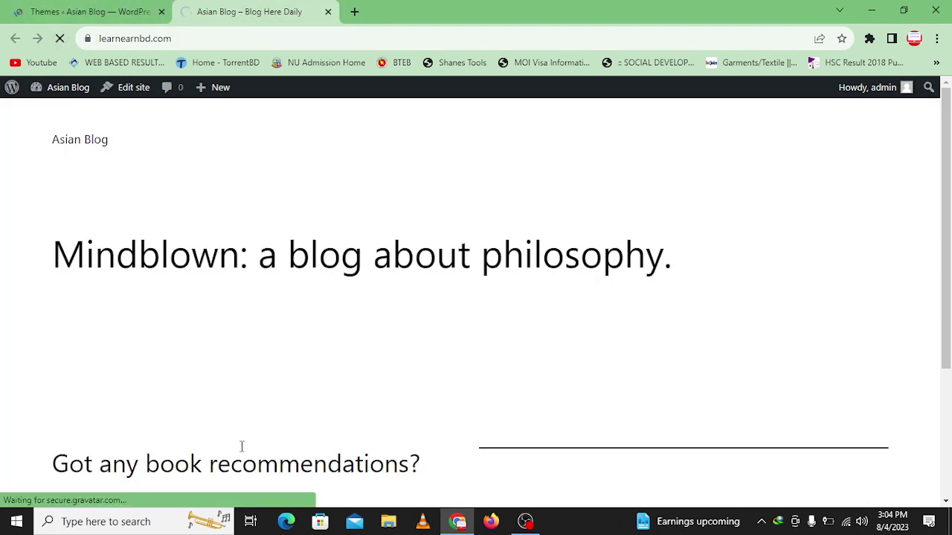
left_click(75, 11)
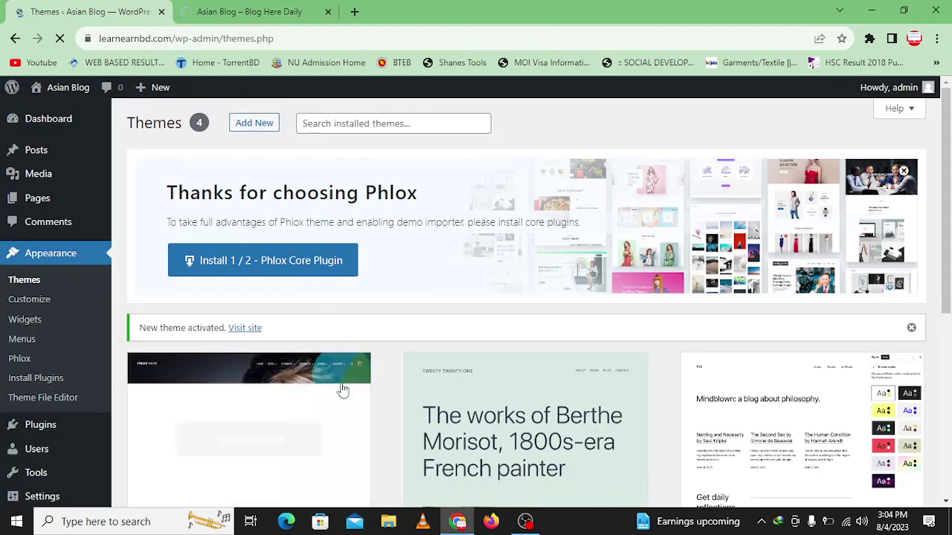
scroll(340, 401, "down", 3)
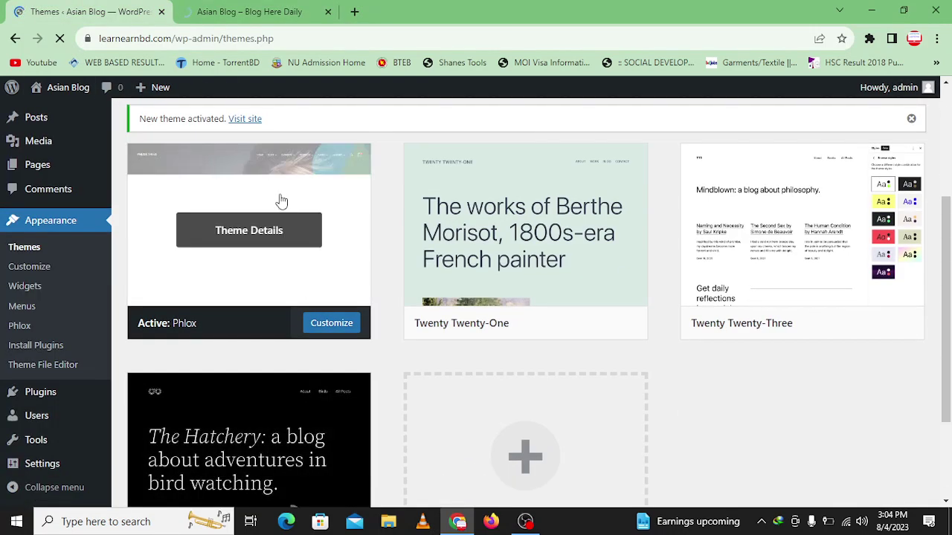
key("ctrl+Tab")
left_click(64, 6)
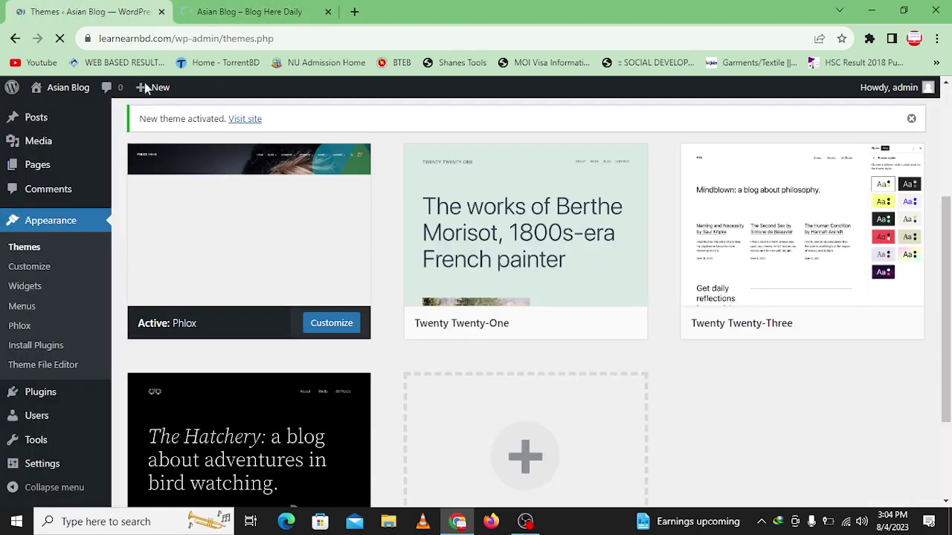
Check the computer's Wi-Fi connection and the loading progress of the homepage and themes page.
left_click(845, 525)
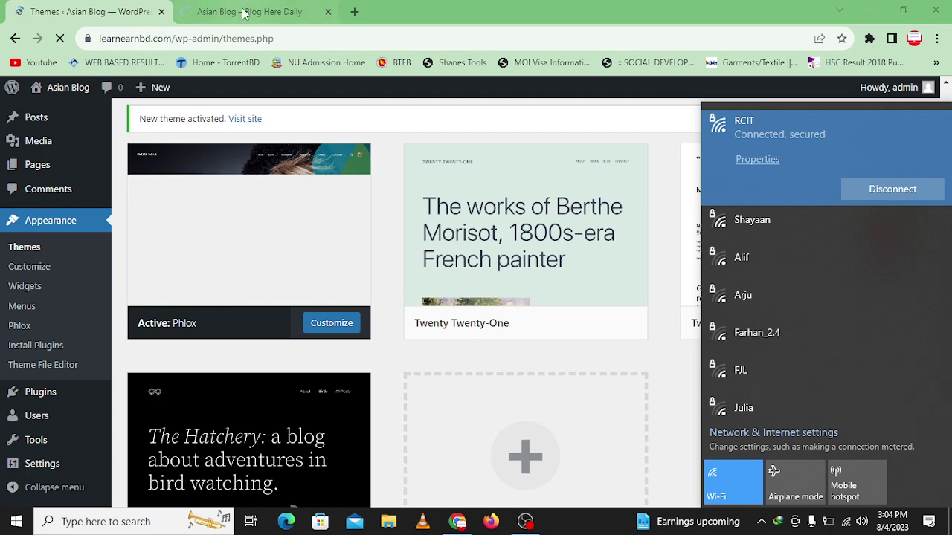
left_click(199, 9)
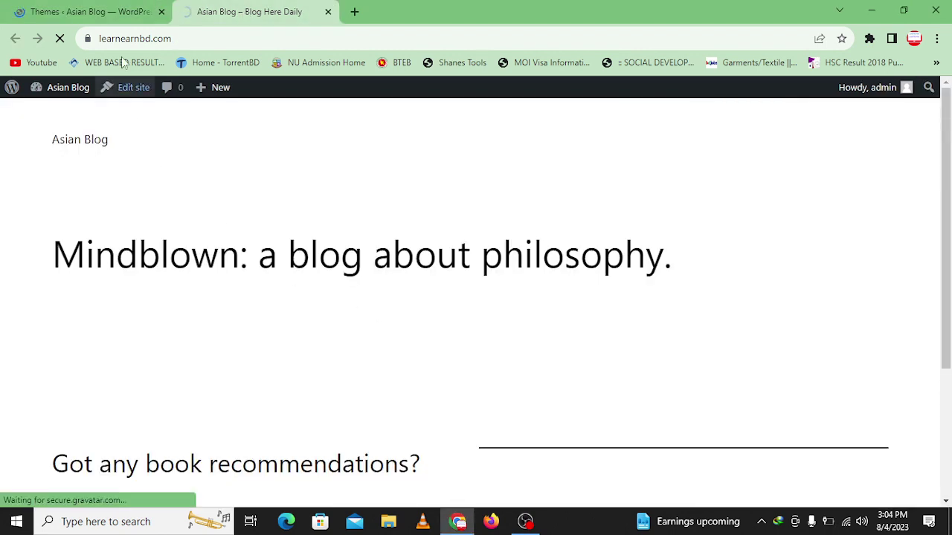
left_click(104, 11)
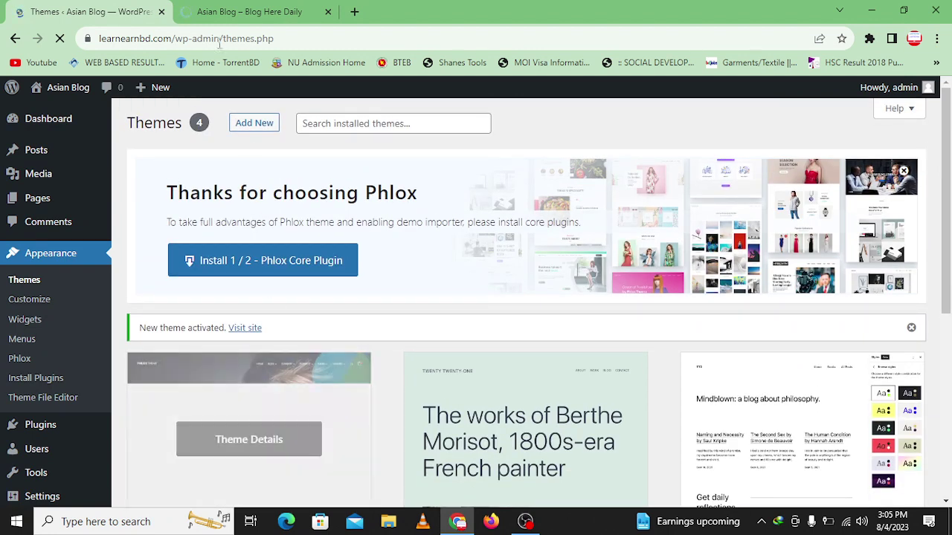
left_click(223, 9)
left_click(98, 9)
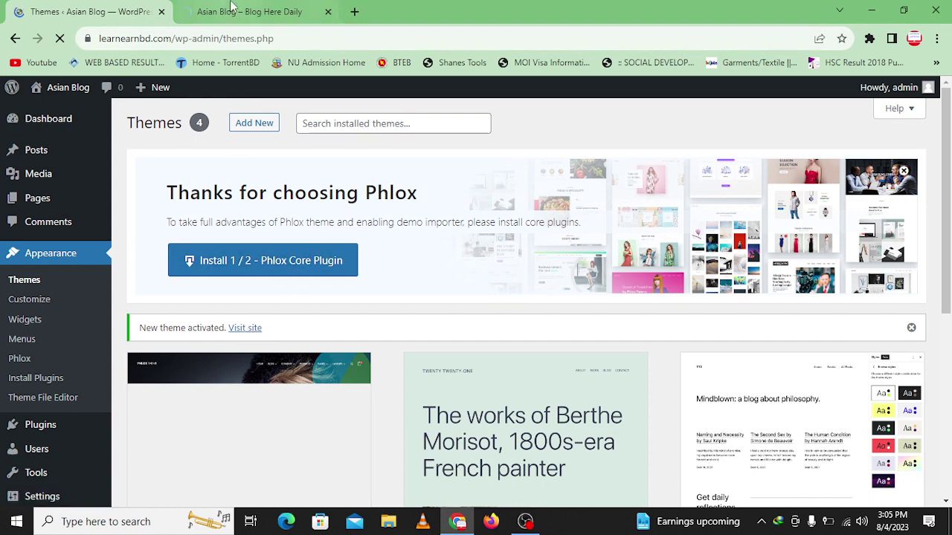
left_click(253, 11)
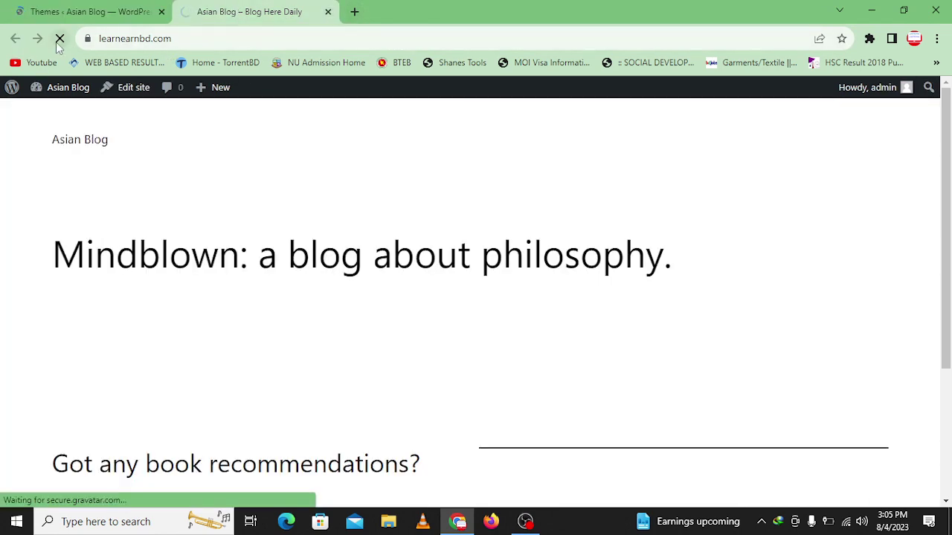
left_click(78, 11)
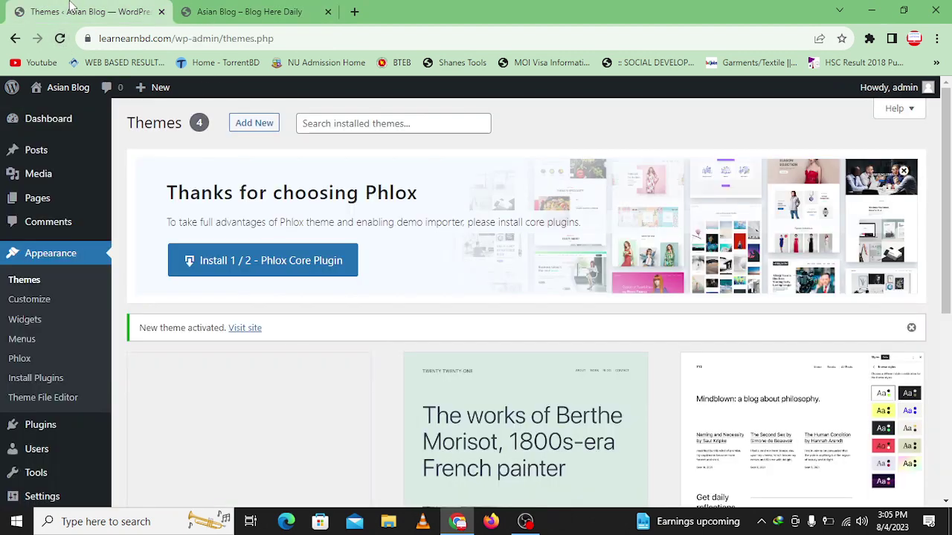
Look over the installed themes and examine the homepage's layout under the Phlox theme.
scroll(319, 433, "down", 3)
scroll(319, 435, "up", 3)
left_click(276, 9)
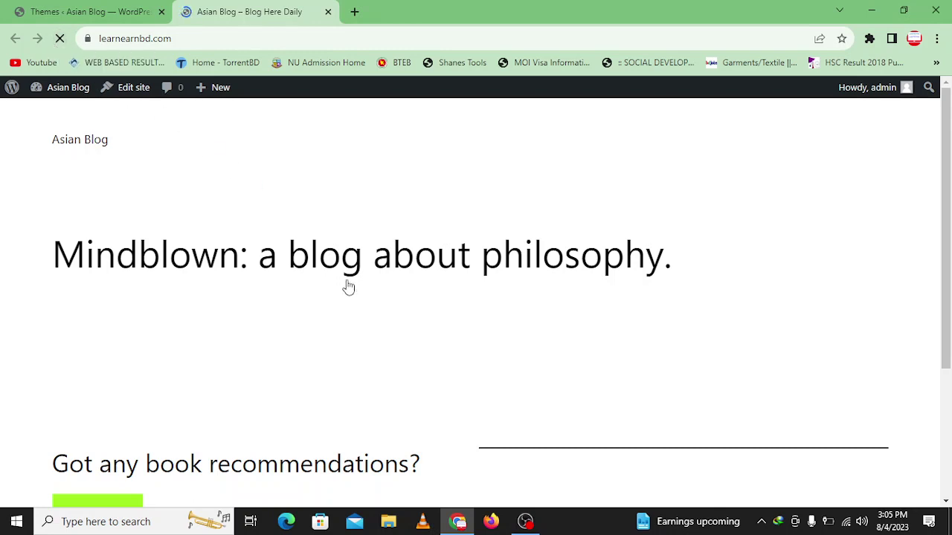
scroll(349, 382, "down", 3)
scroll(347, 382, "up", 3)
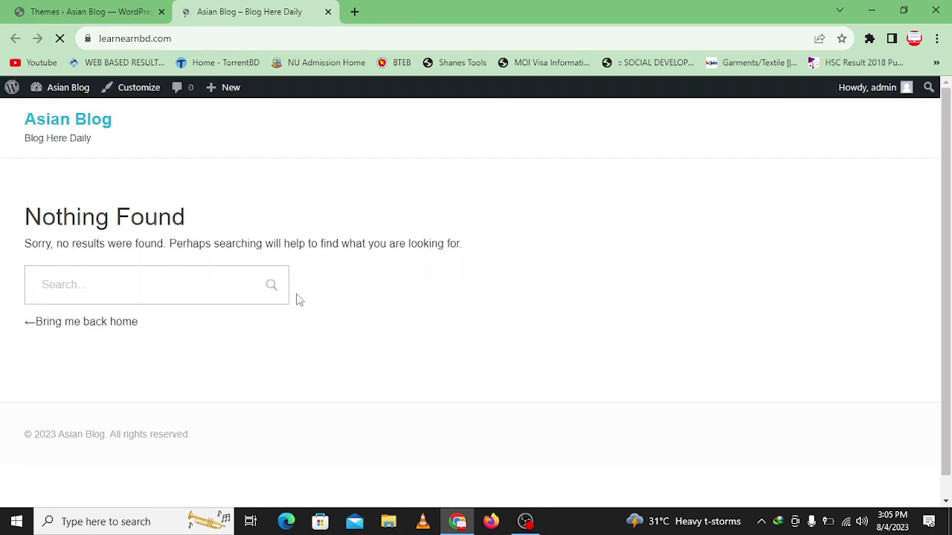
scroll(108, 376, "down", 1)
scroll(108, 375, "up", 1)
Read the Phlox welcome notice on the themes page and install the core plugins it recommends.
left_click(76, 11)
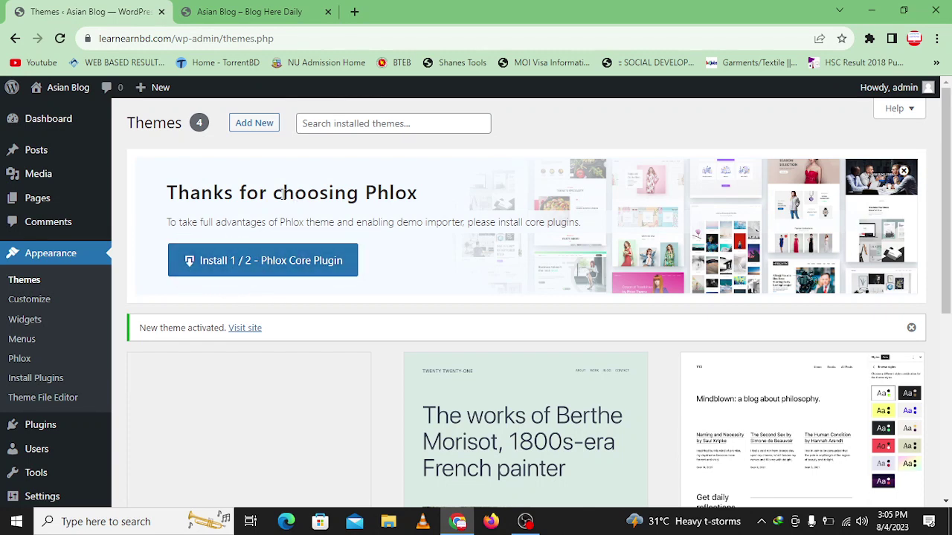
left_click_drag(282, 195, 448, 191)
left_click(170, 224)
left_click_drag(168, 225, 588, 227)
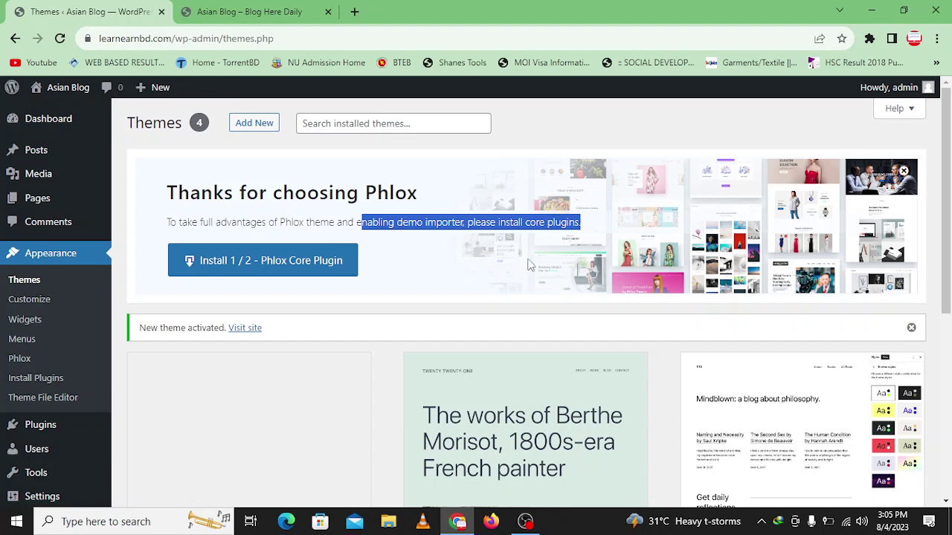
left_click(459, 235)
left_click(210, 272)
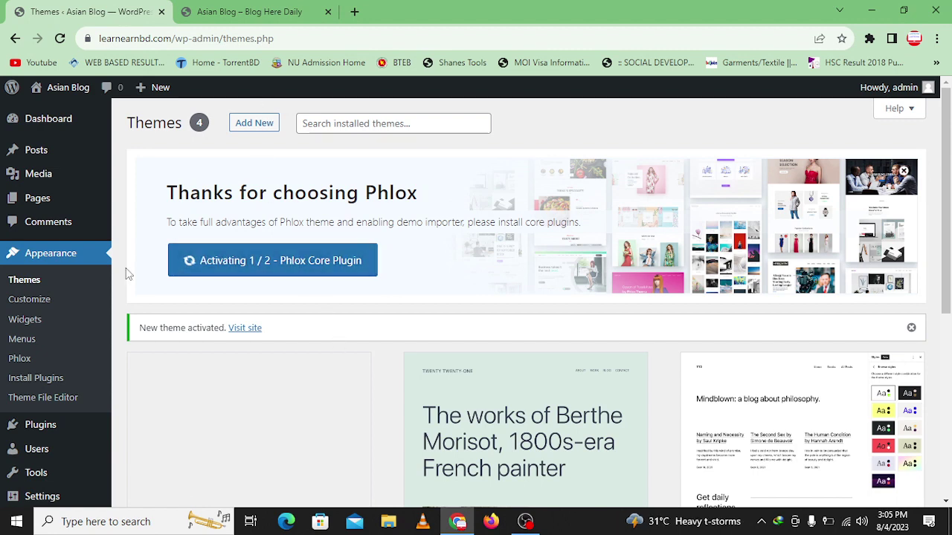
key("ctrl+Tab")
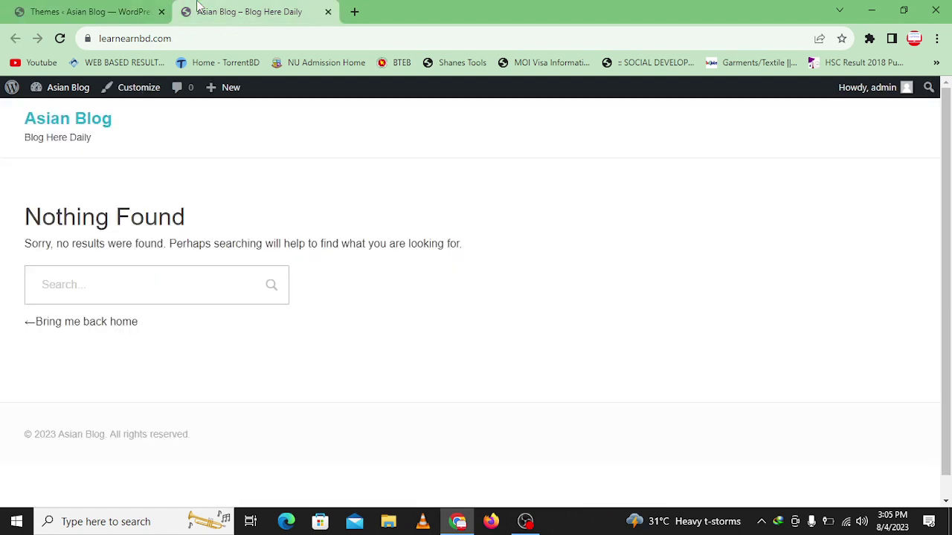
key("ctrl+Tab")
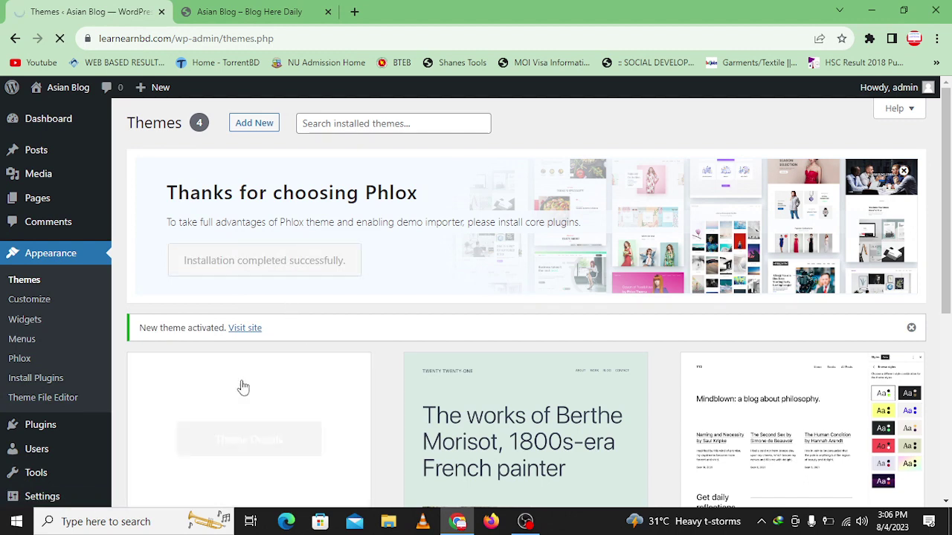
Review the installed plugins list and take a brief look at the page for adding new plugins.
mouse_move(44, 425)
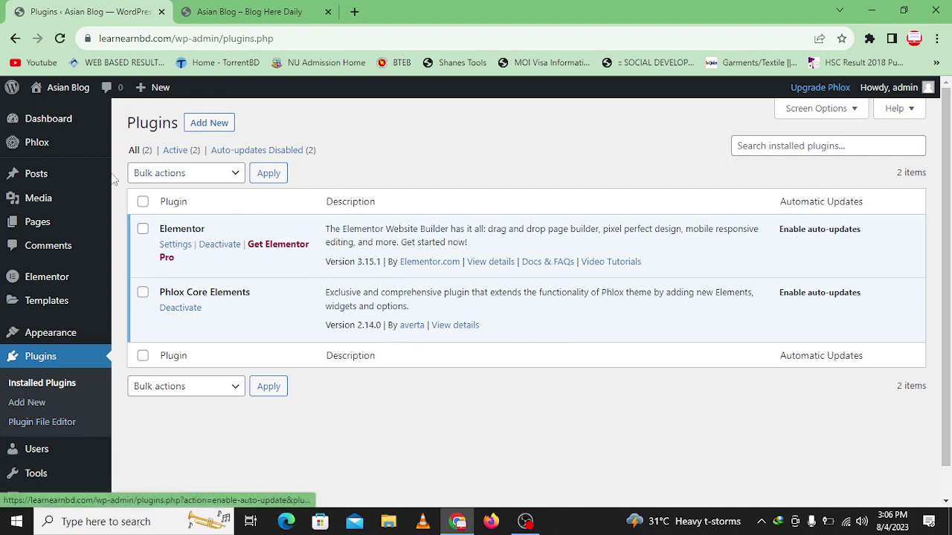
left_click(209, 125)
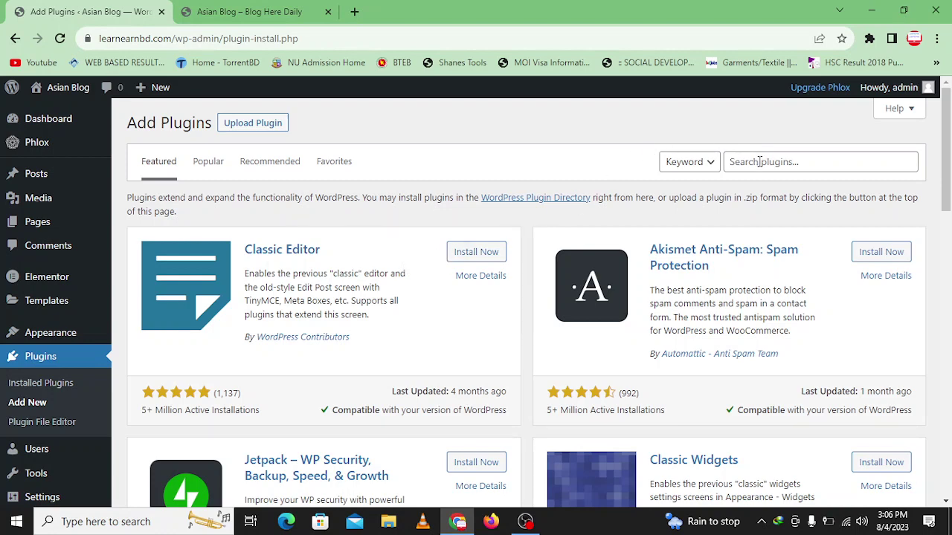
left_click(15, 38)
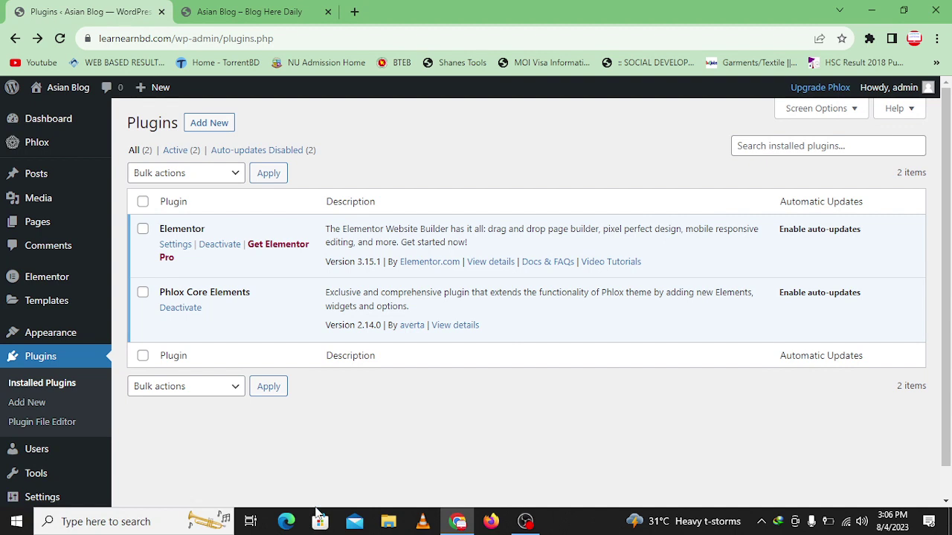
Search the plugins available to add for "mc4wp" and install MC4WP: Mailchimp for WordPress.
left_click(212, 126)
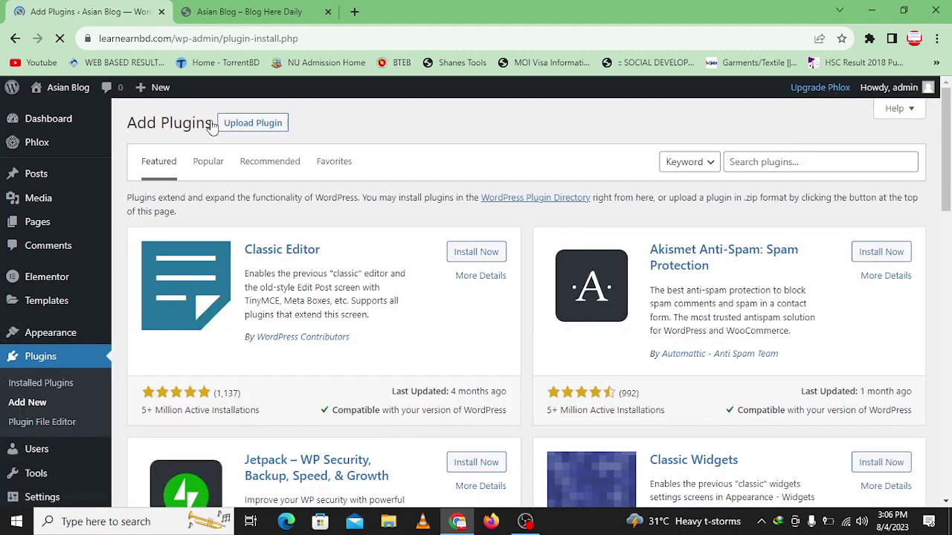
left_click(756, 161)
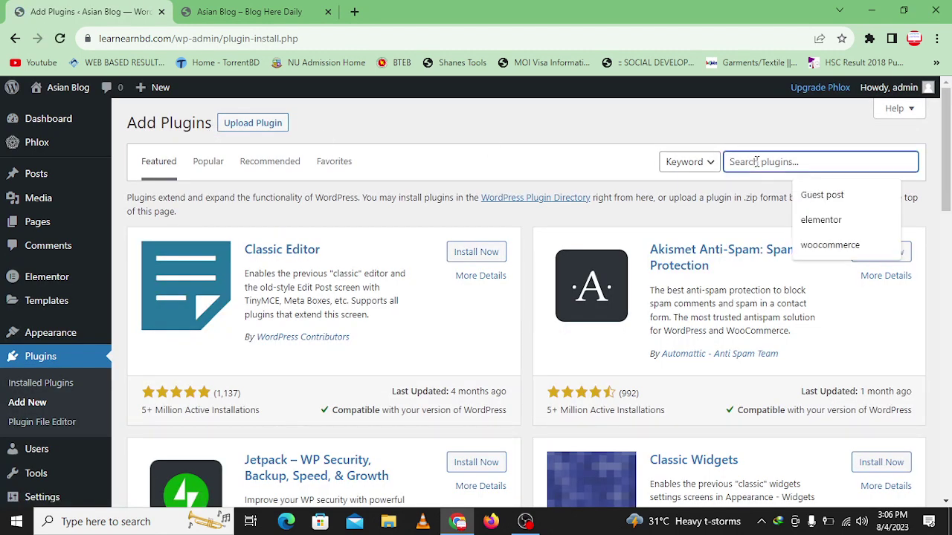
type("m")
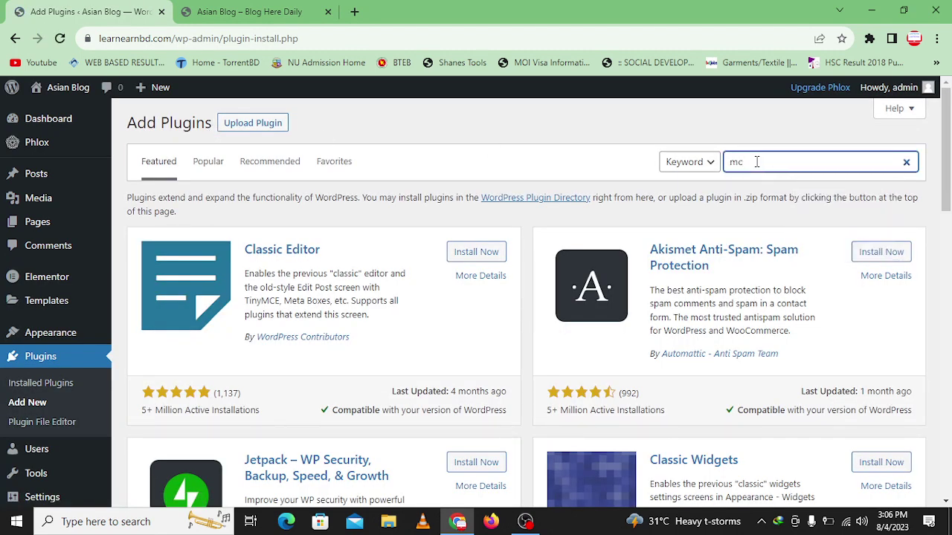
type("c")
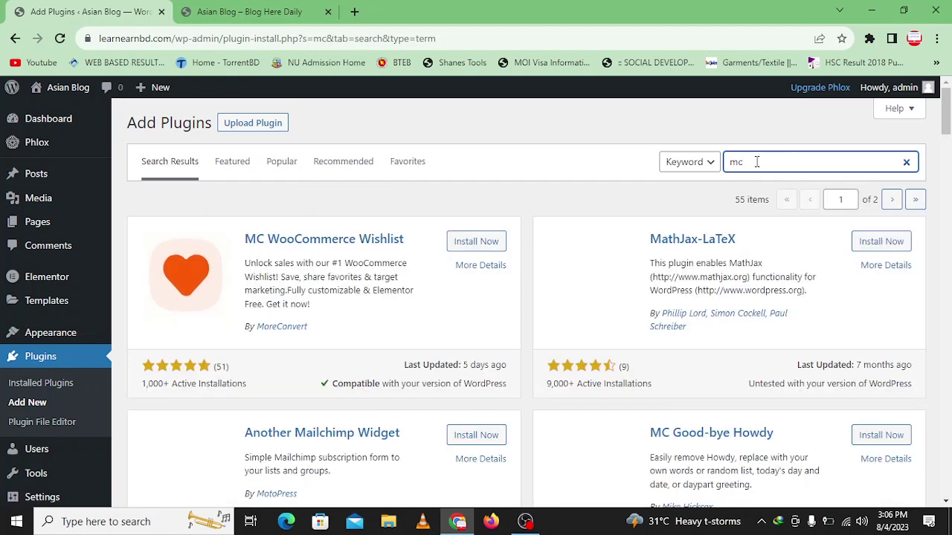
type("4")
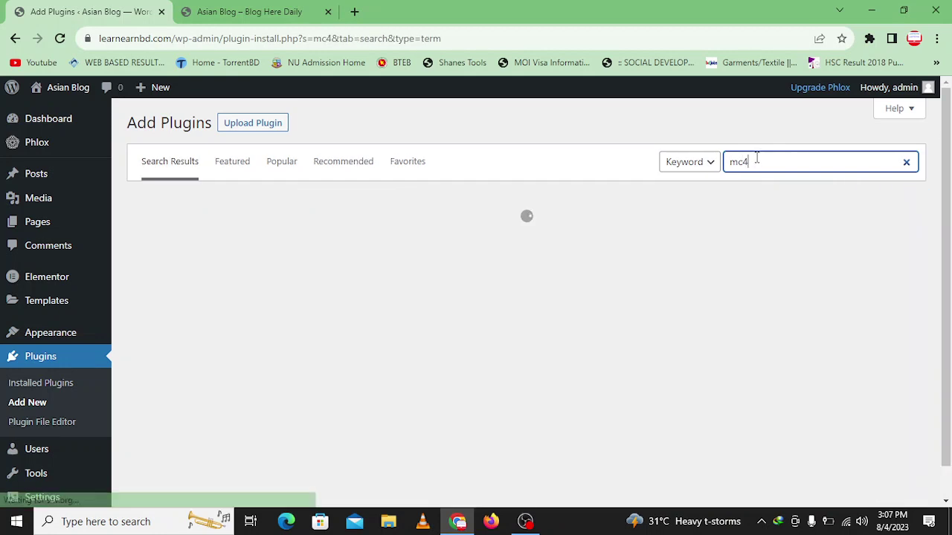
type("wp")
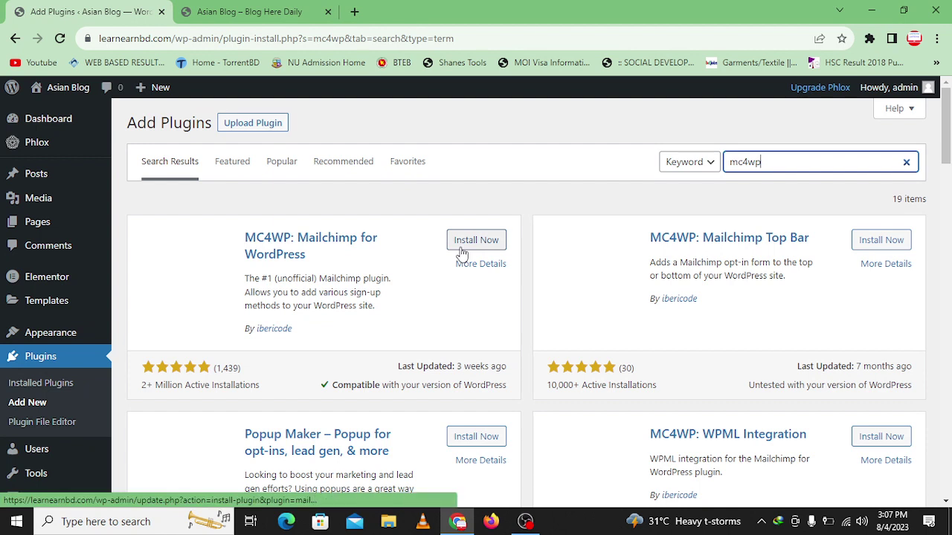
left_click(461, 252)
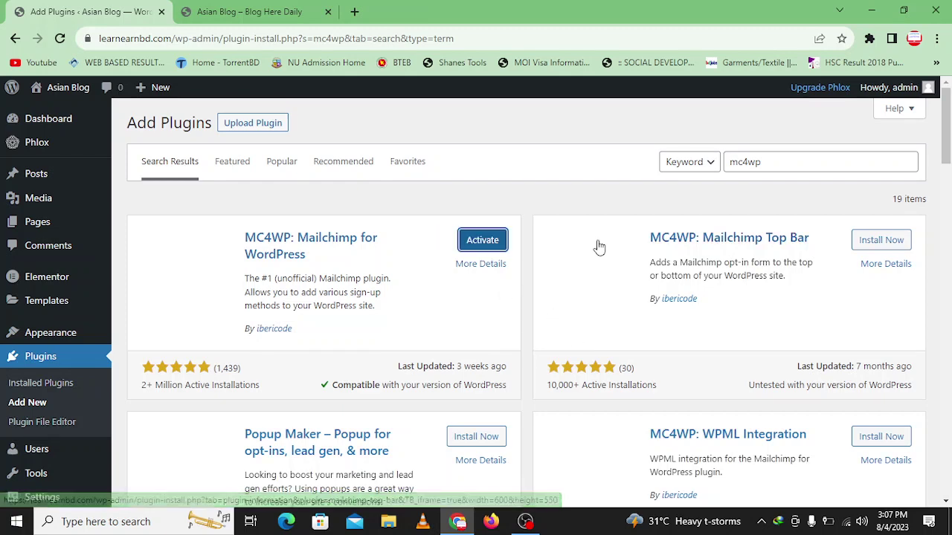
Search the plugin directory for "contact form 7" and install the Contact Form 7 plugin.
left_click(758, 165)
double_click(760, 165)
key("BackSpace")
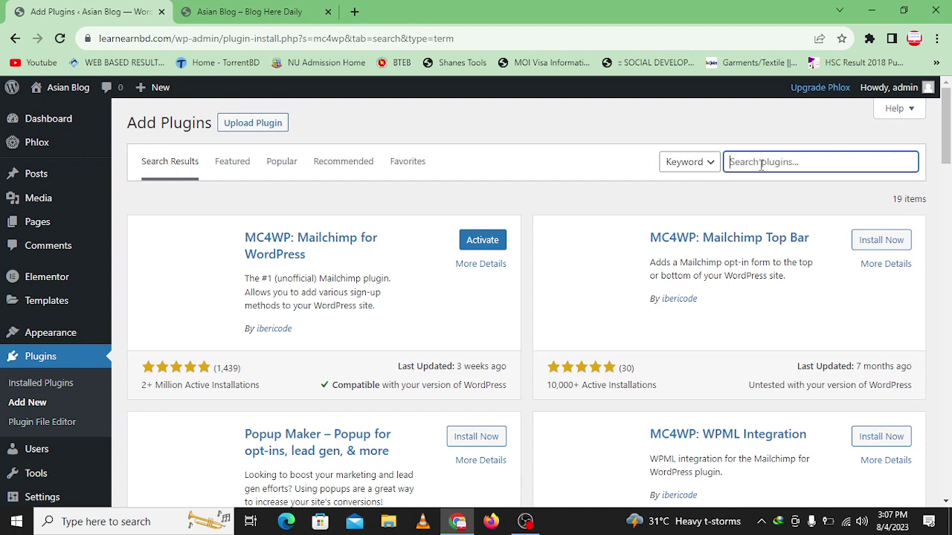
type("contact form 7")
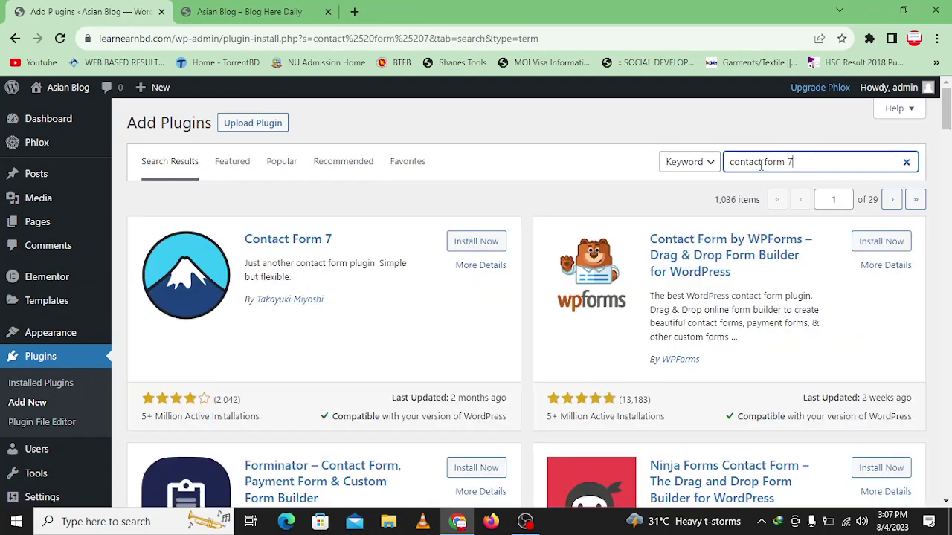
left_click(476, 241)
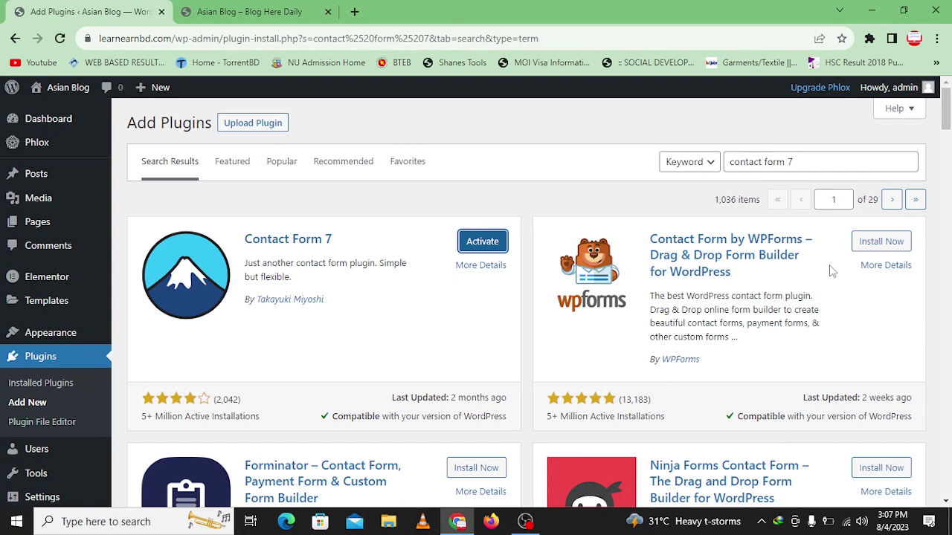
Search the plugin directory for "simple toc" and look over the table of contents plugins offered.
double_click(797, 165)
triple_click(797, 165)
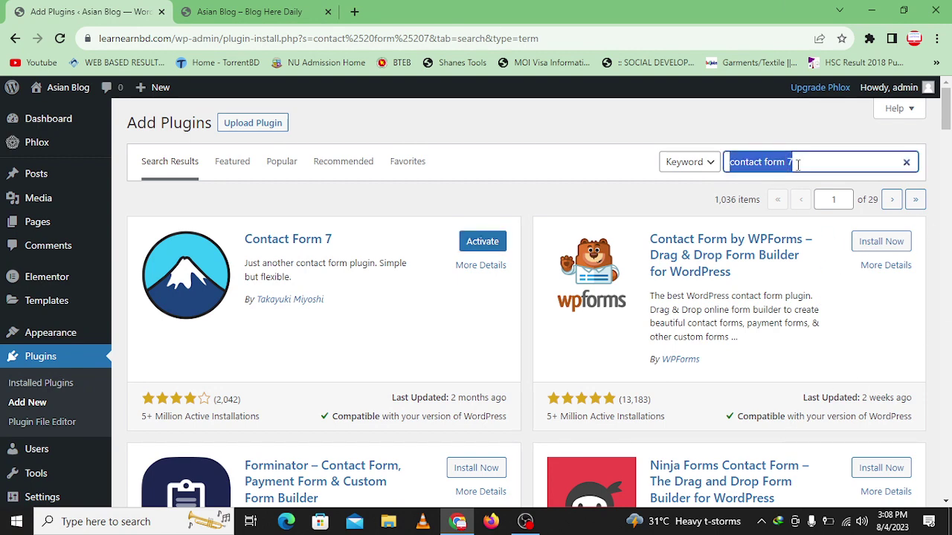
left_click(906, 162)
type("sim")
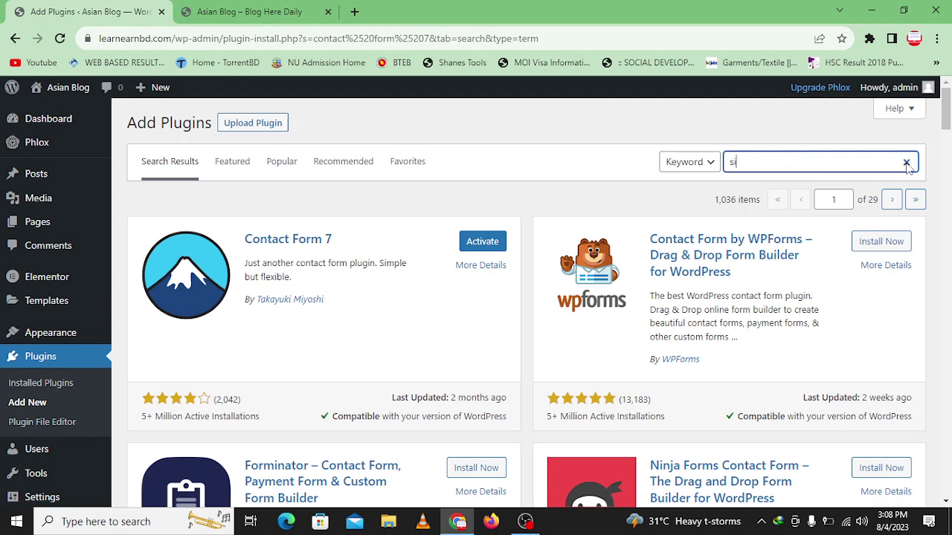
type("ple toc")
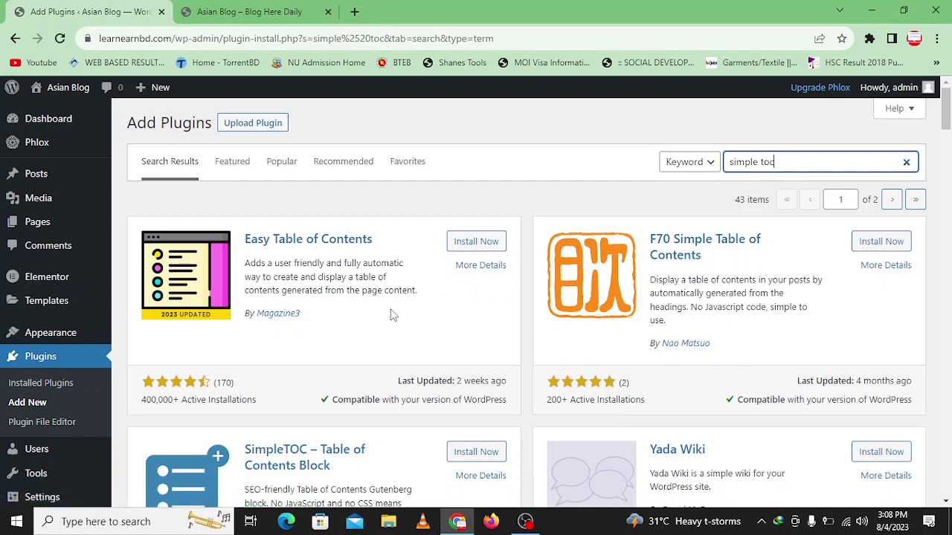
scroll(393, 315, "down", 2)
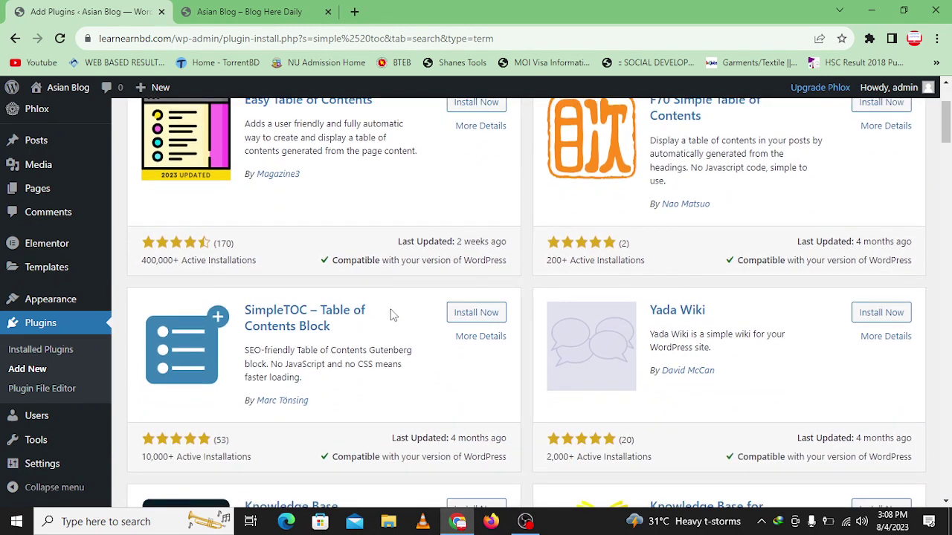
scroll(393, 315, "up", 2)
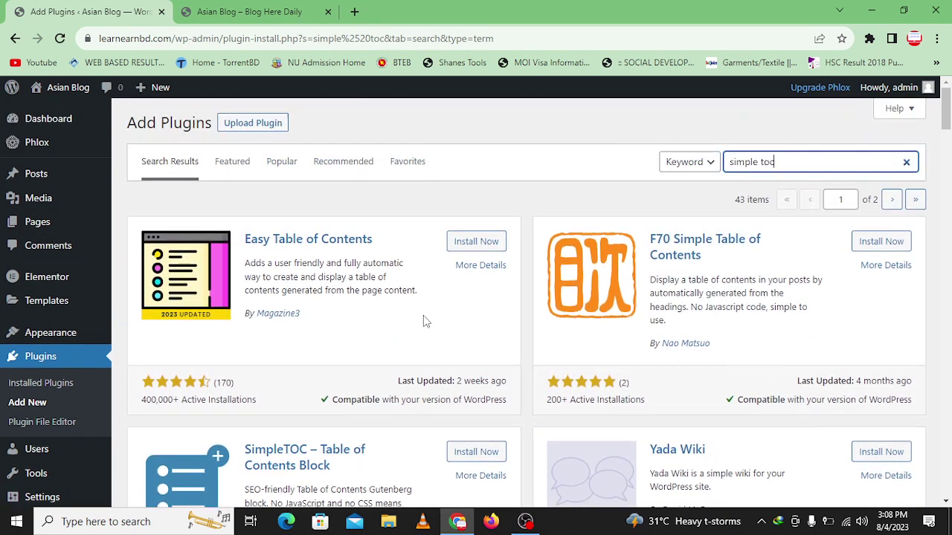
Search the plugin directory for "toc" and install the Easy Table of Contents plugin.
triple_click(764, 163)
type("toc")
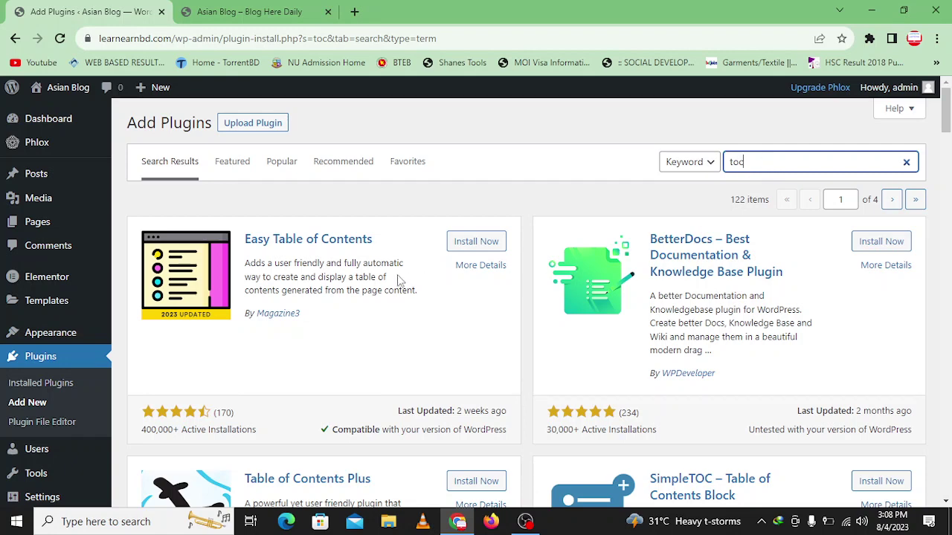
left_click(476, 253)
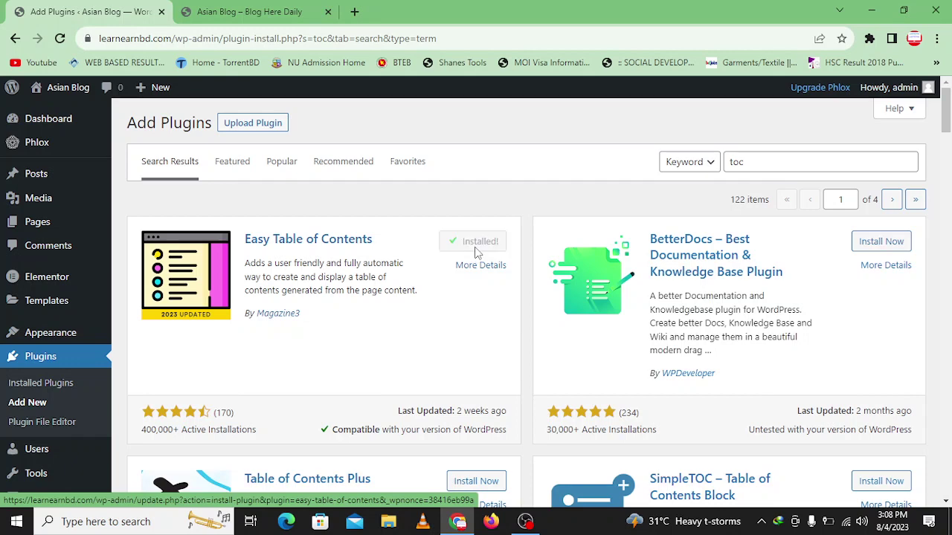
Select all plugins in the installed plugins list and activate them with one bulk action.
left_click(49, 387)
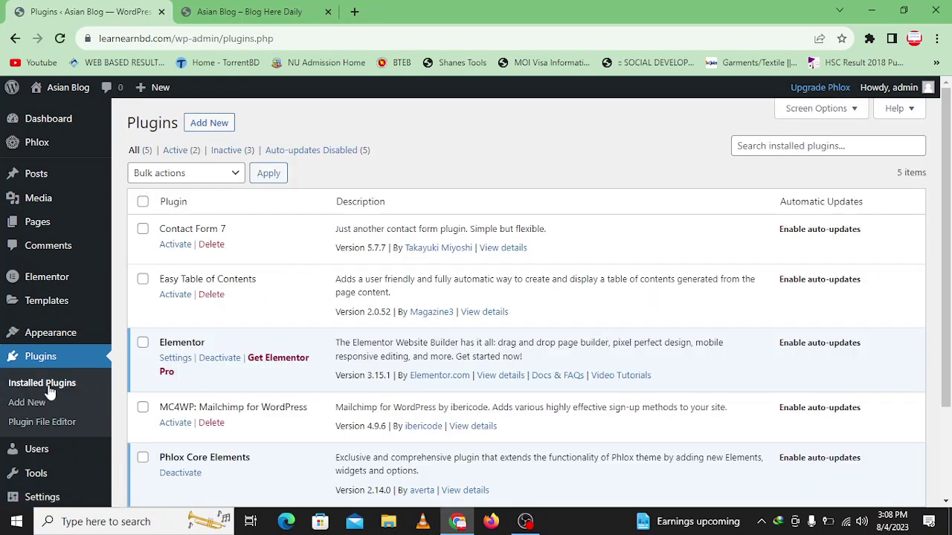
left_click(142, 203)
left_click(184, 175)
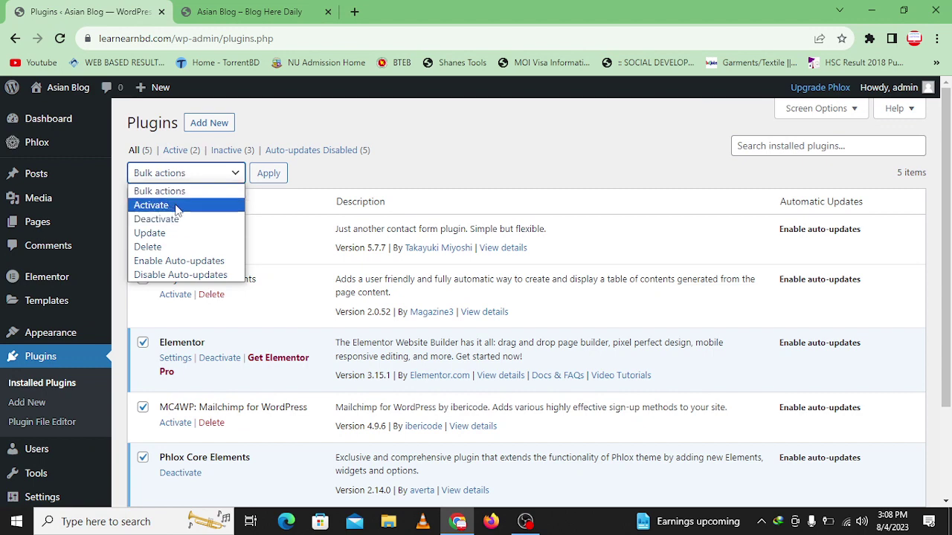
left_click(177, 206)
left_click(267, 177)
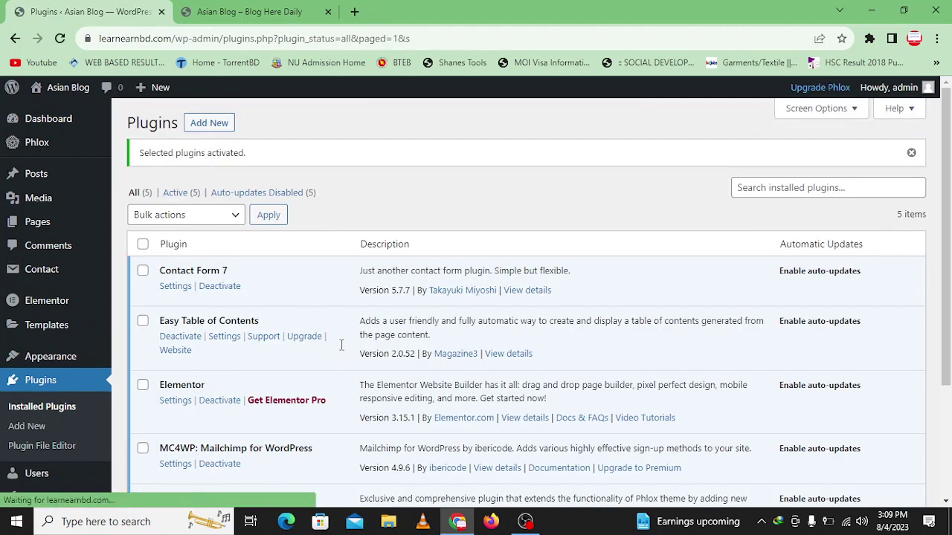
Enable auto-updates for all installed plugins with one bulk action.
left_click(142, 244)
left_click(186, 215)
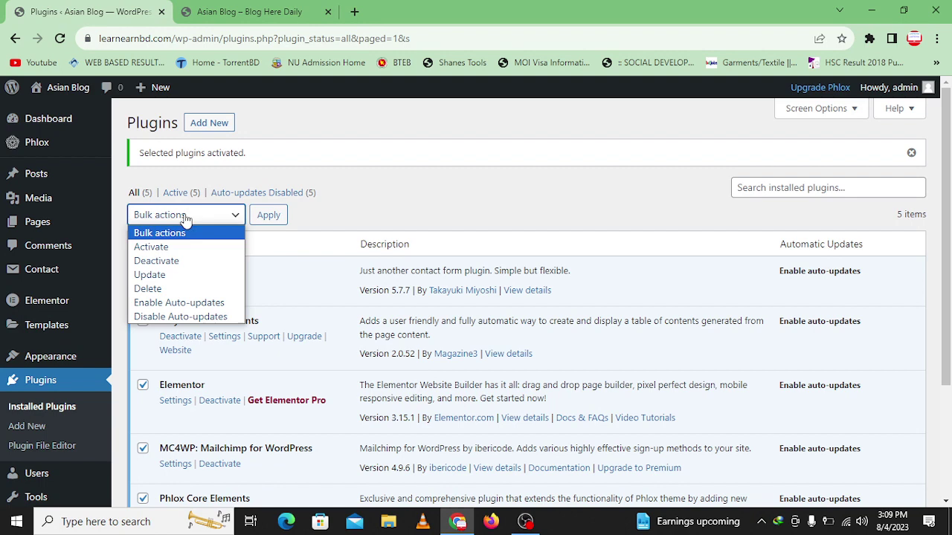
left_click(187, 302)
left_click(265, 218)
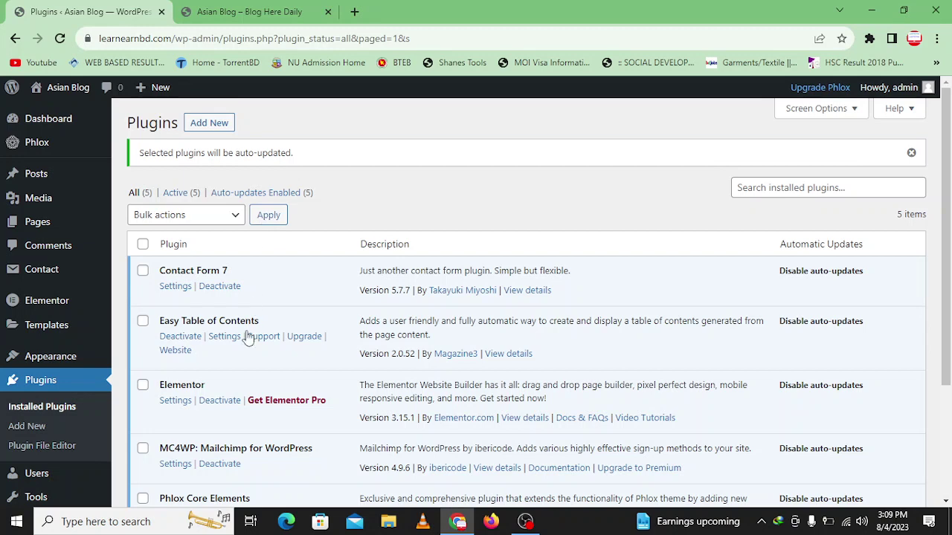
Look through the installed plugins list, then reload the blog's homepage and examine its header, content and footer.
scroll(231, 364, "down", 3)
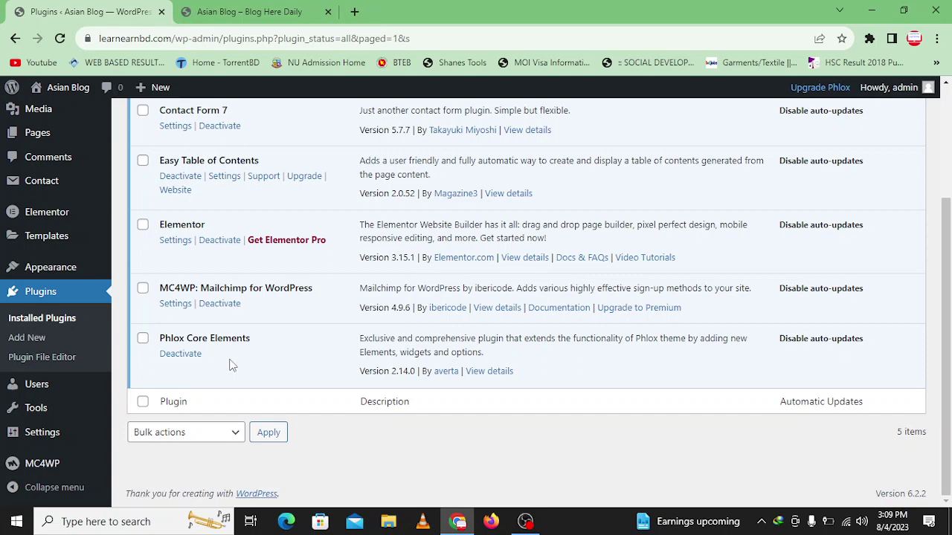
scroll(230, 364, "up", 3)
mouse_move(42, 145)
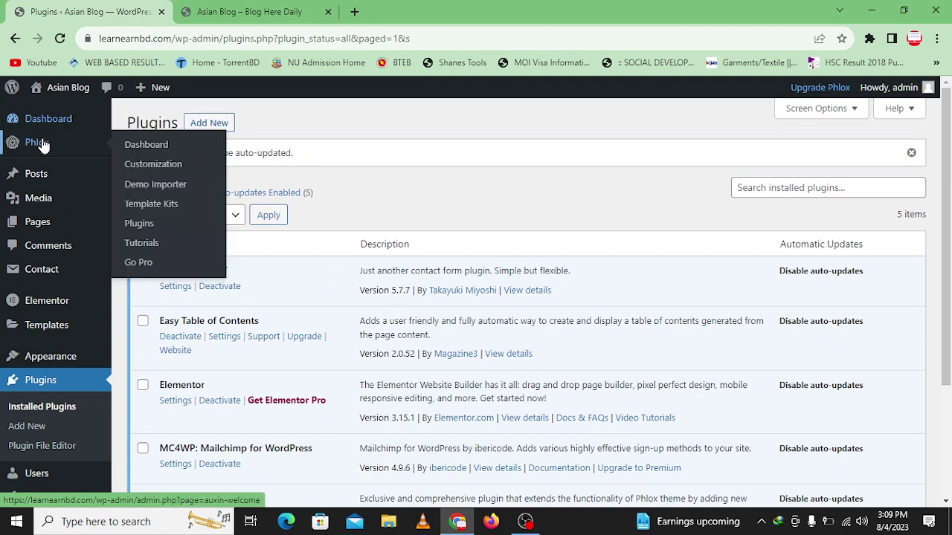
left_click(212, 9)
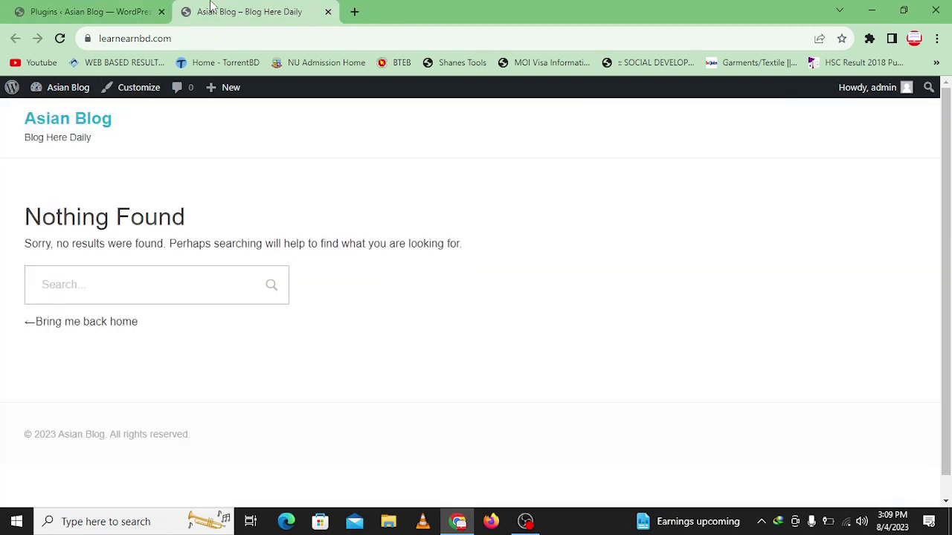
key("F5")
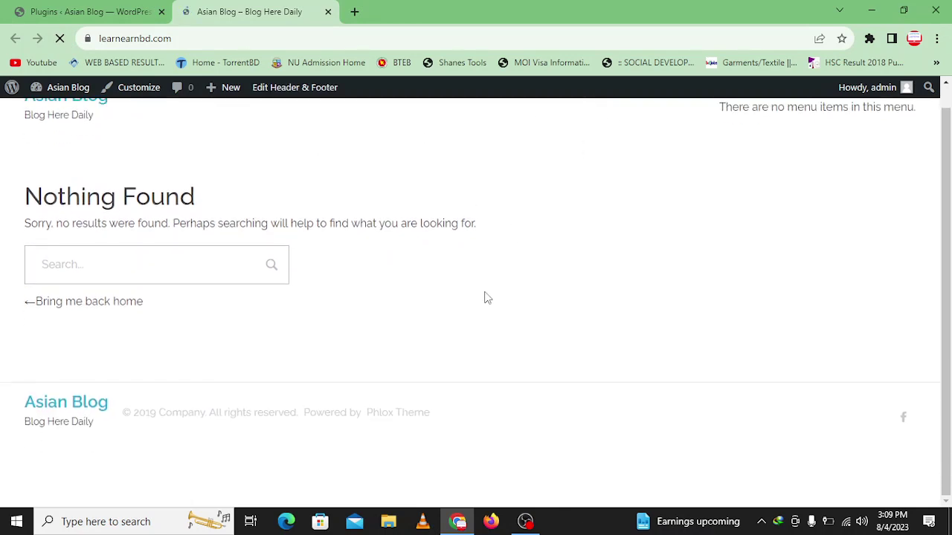
left_click(22, 6)
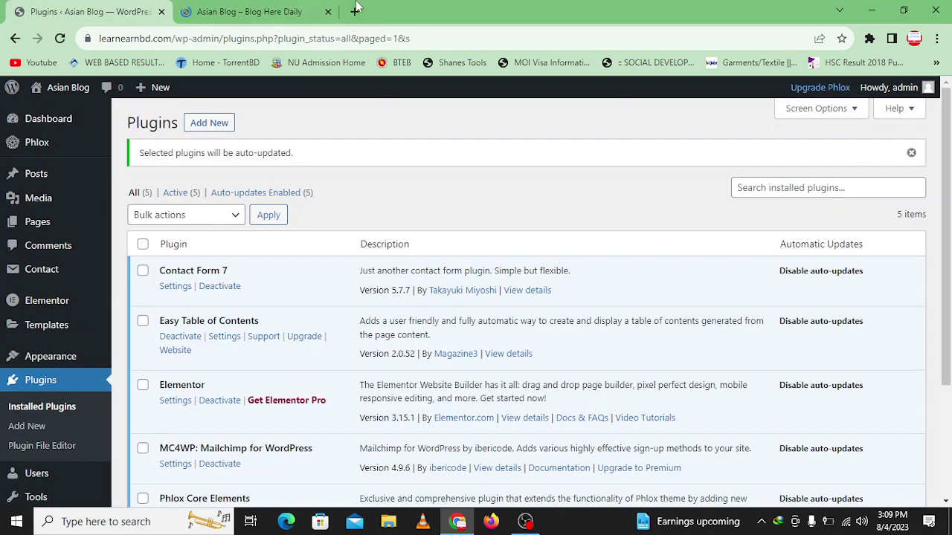
left_click(268, 10)
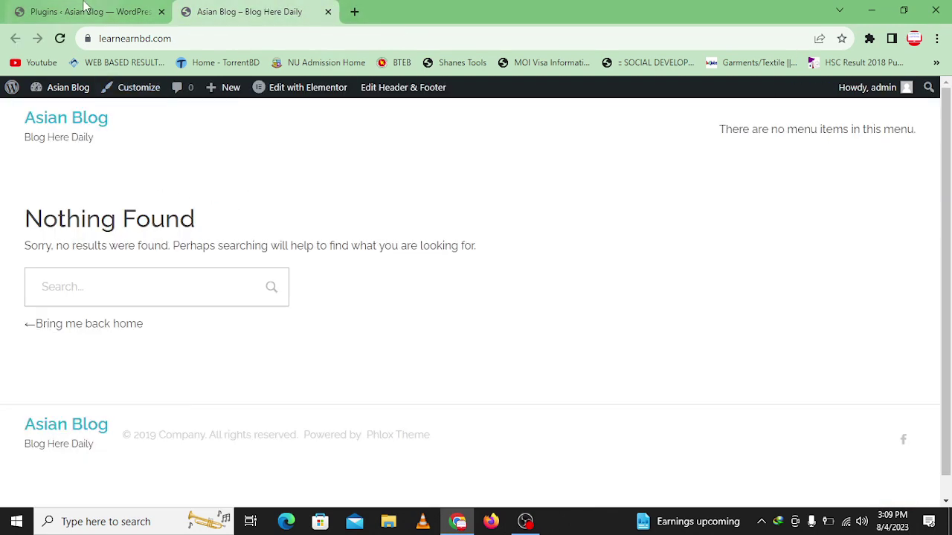
Create a new page from the Pages section, dismiss the block editor welcome guide and title the page "Home".
left_click(87, 8)
mouse_move(38, 227)
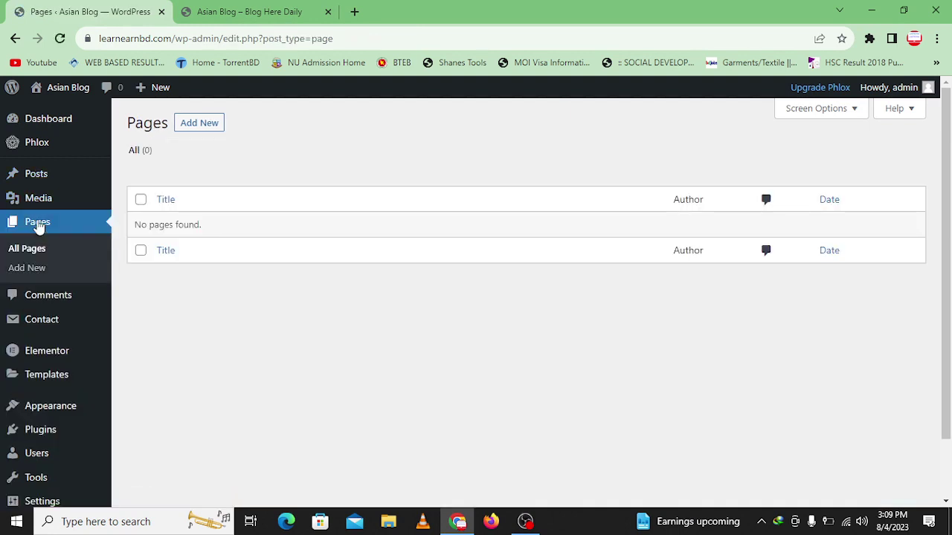
left_click(199, 124)
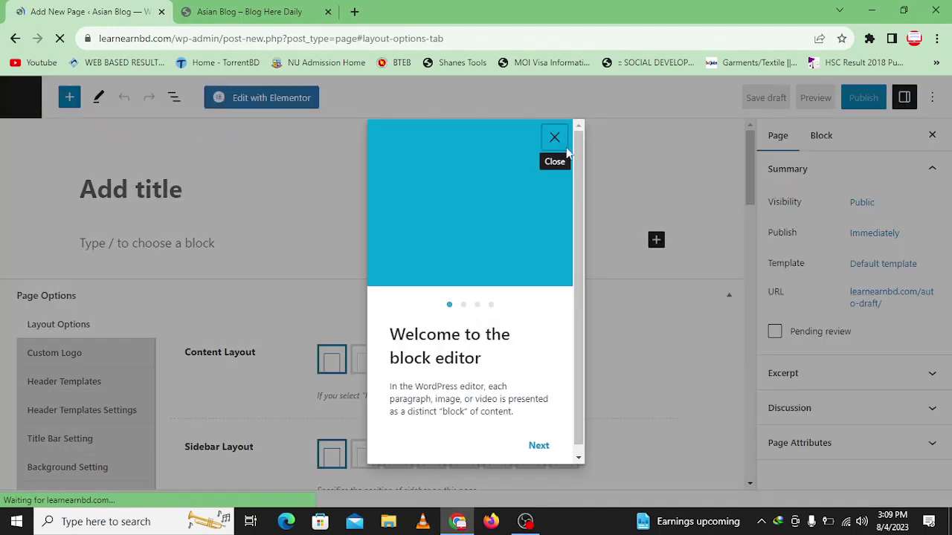
left_click(555, 139)
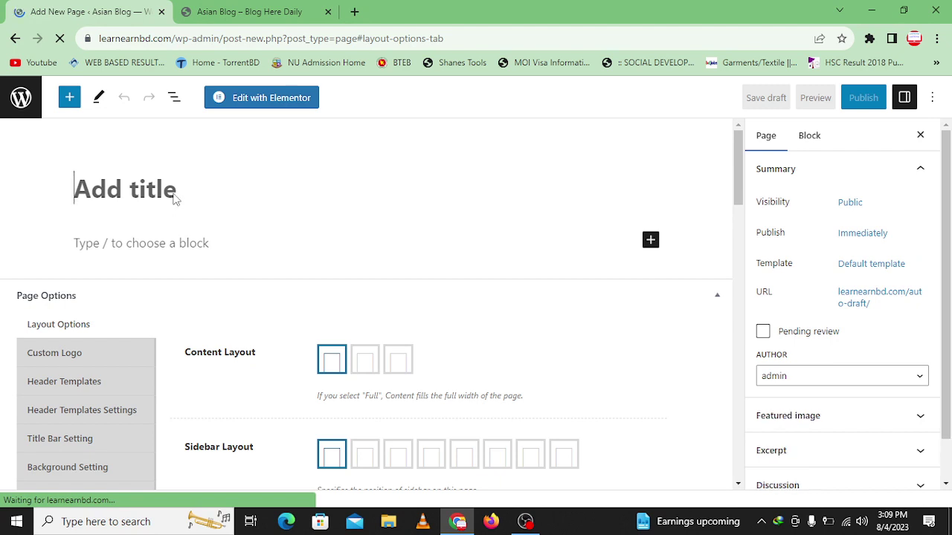
type("Home")
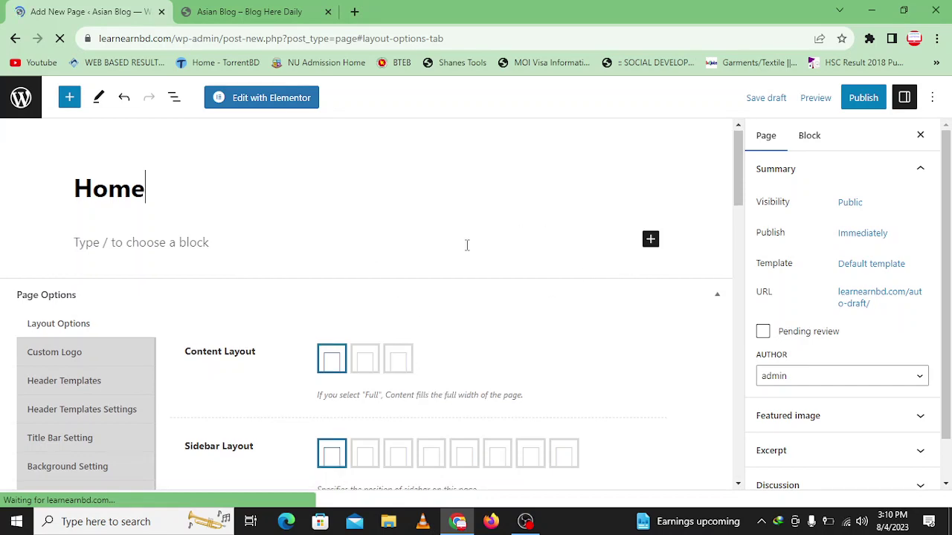
Look over the page options below the Home page's content and publish the page.
scroll(467, 247, "down", 3)
scroll(467, 253, "up", 3)
scroll(466, 253, "down", 9)
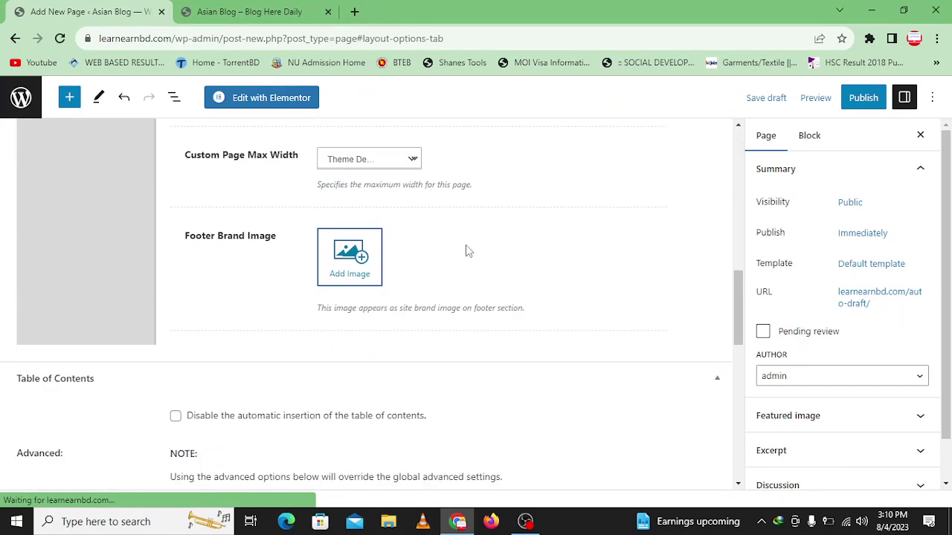
scroll(468, 251, "up", 3)
scroll(465, 249, "up", 10)
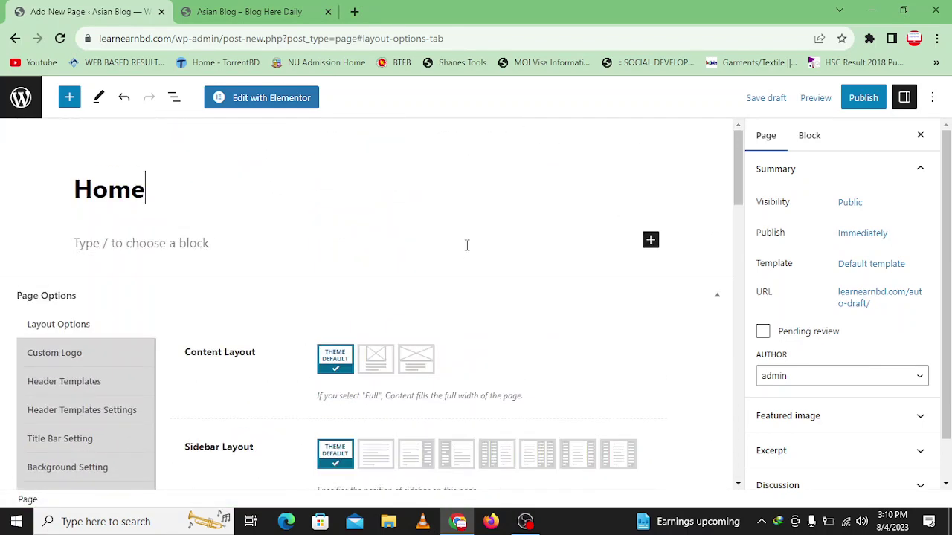
left_click(863, 99)
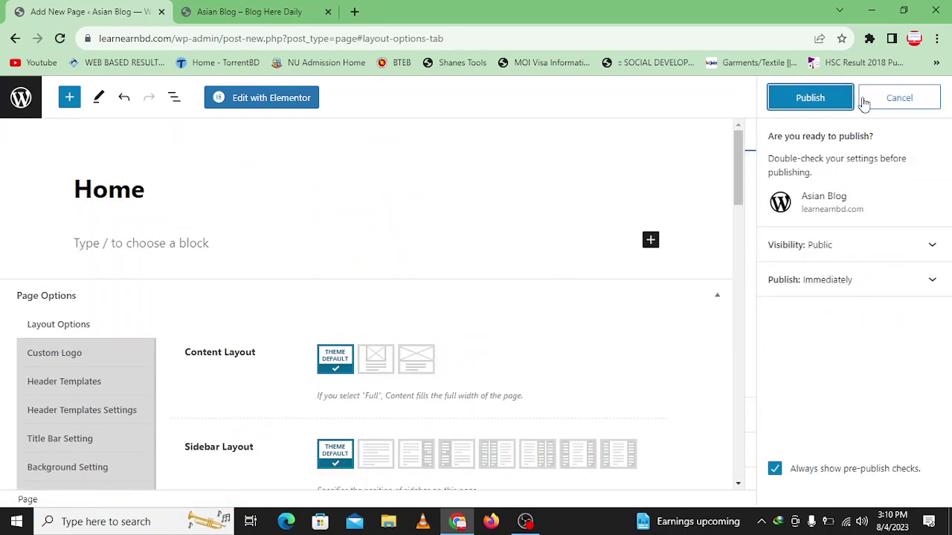
left_click(804, 102)
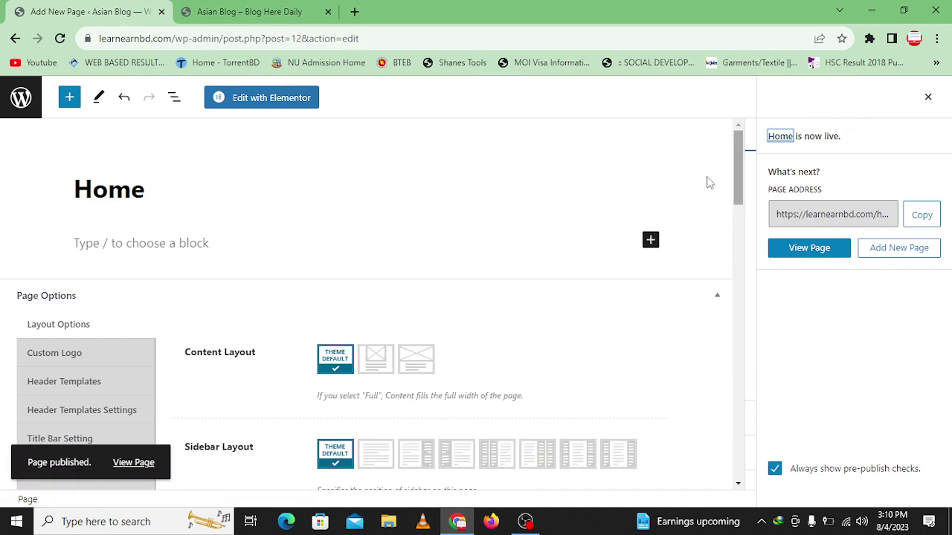
View the published Home page in a new tab and compare it with the site's root address learnearnbd.com.
right_click(139, 461)
left_click(207, 332)
left_click(316, 10)
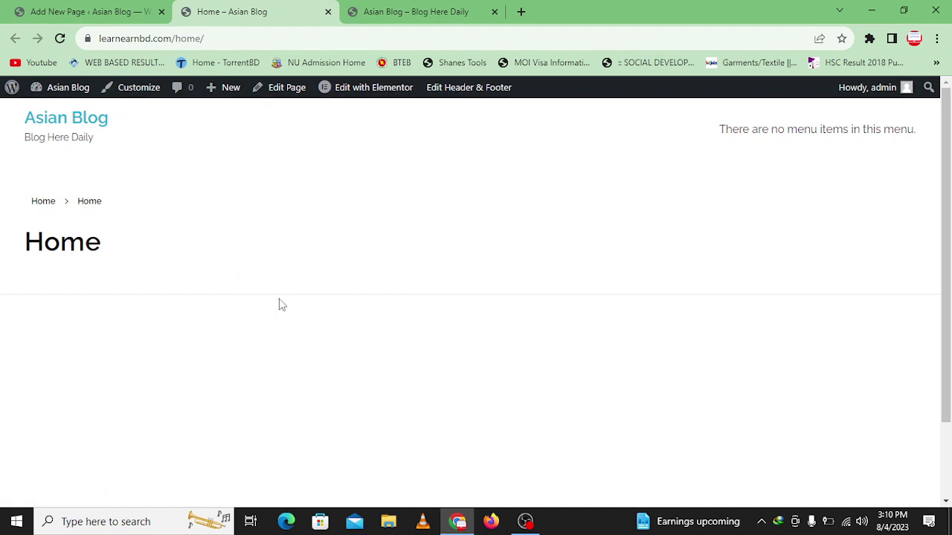
scroll(281, 309, "down", 2)
left_click_drag(174, 42, 230, 38)
key("BackSpace")
key("BackSpace")
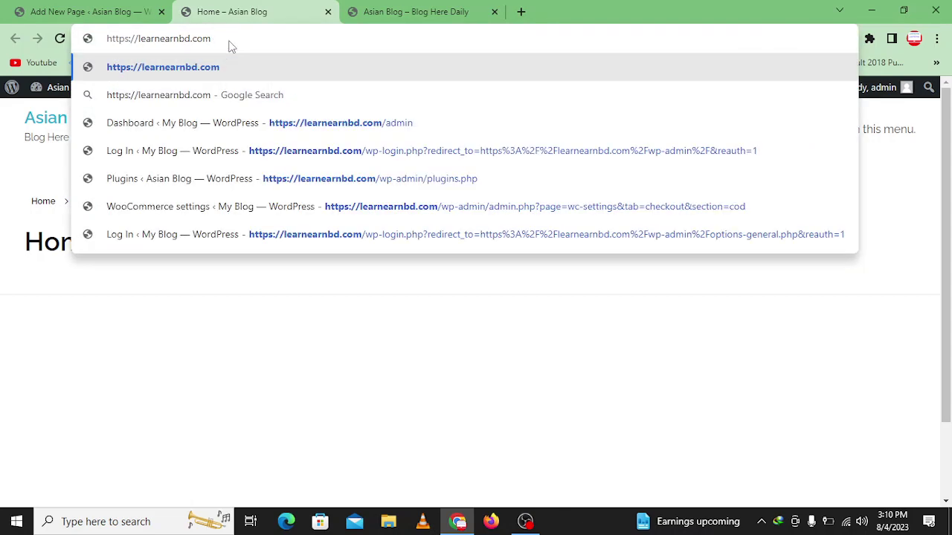
key("Return")
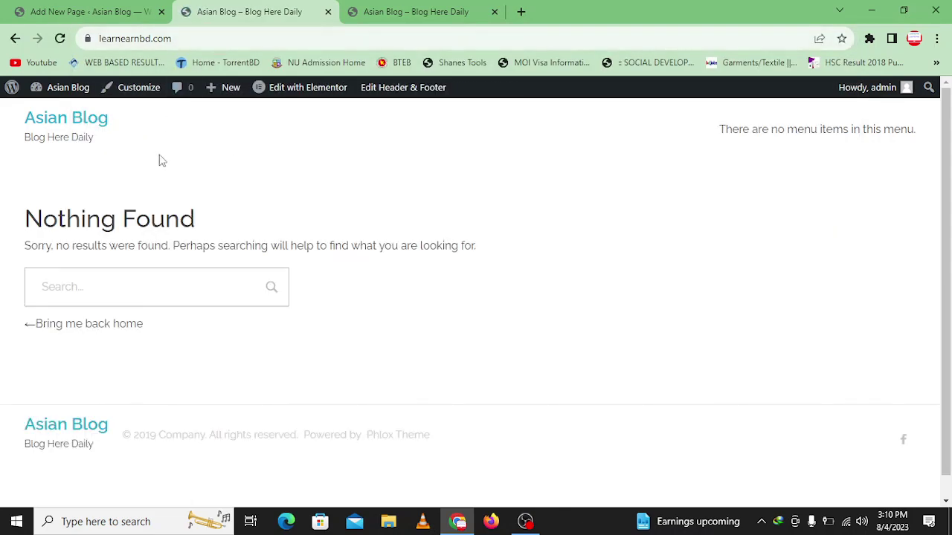
left_click(15, 38)
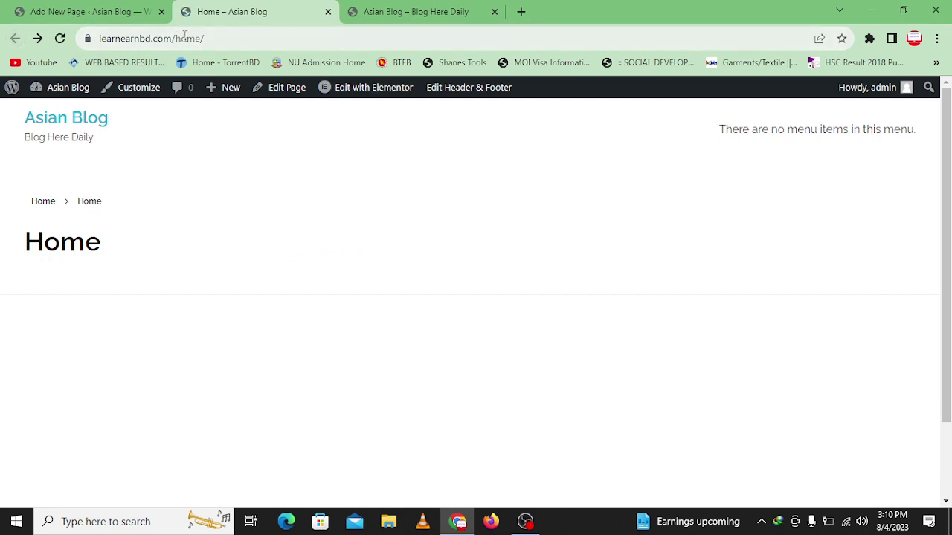
left_click(72, 15)
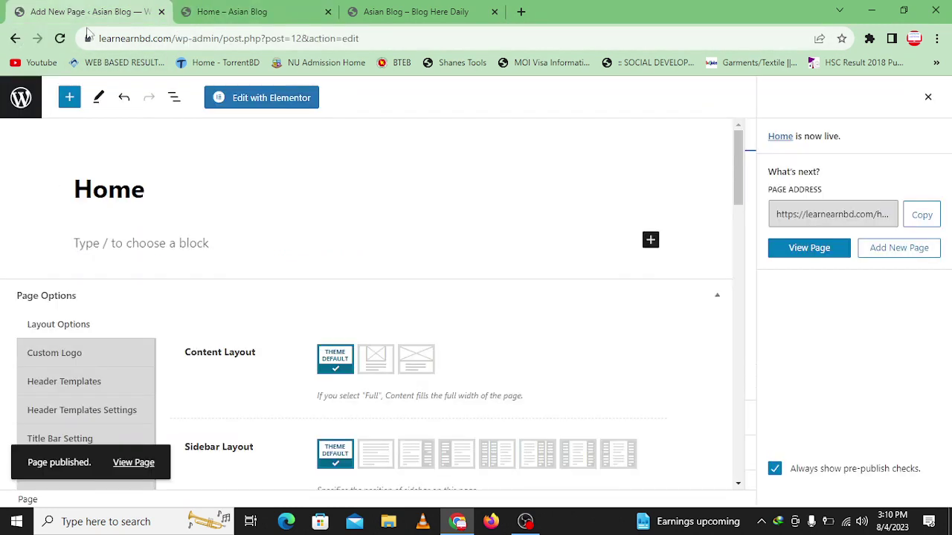
left_click(298, 10)
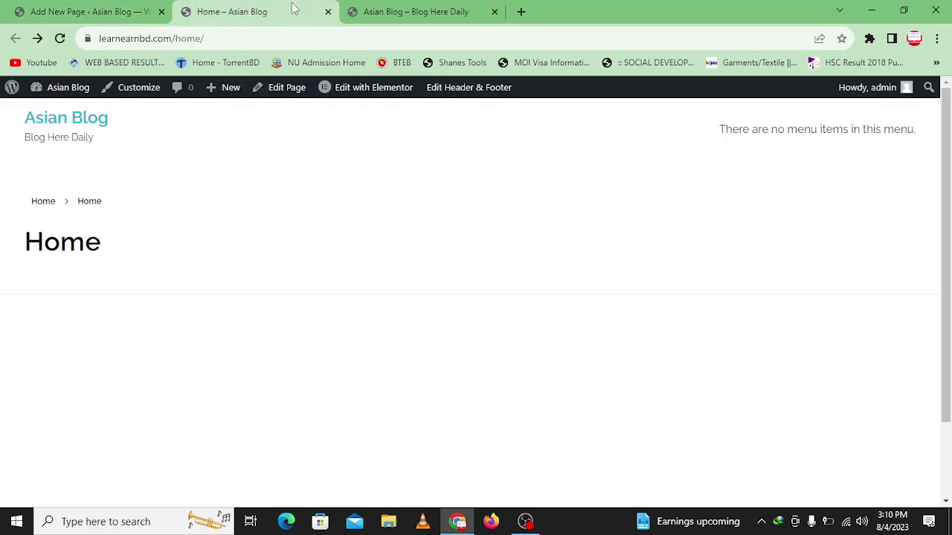
Return to the site's admin dashboard and open the Reading settings.
left_click(45, 96)
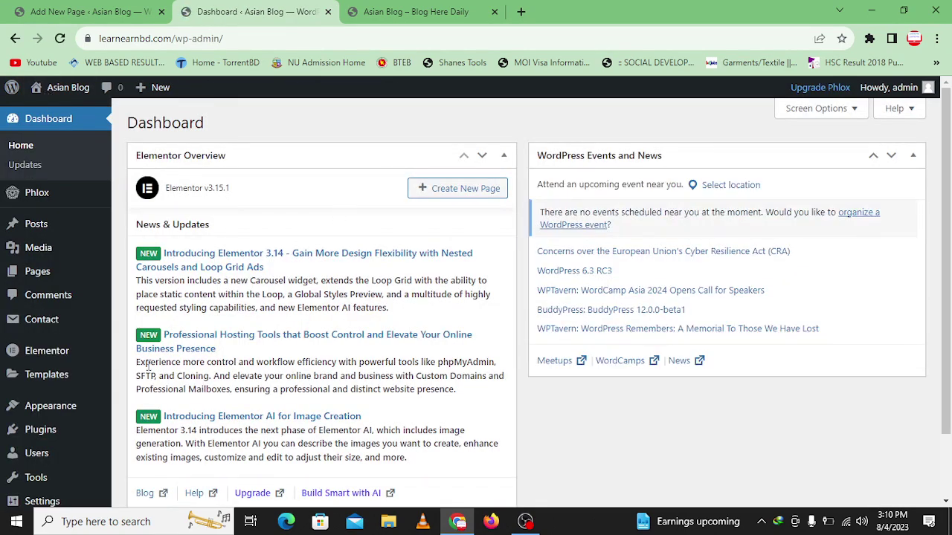
scroll(42, 453, "down", 2)
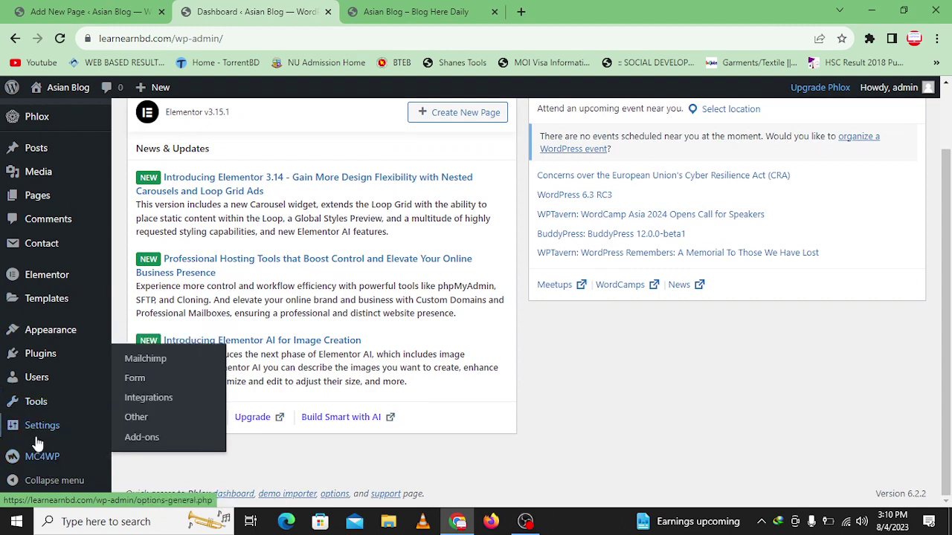
left_click(34, 432)
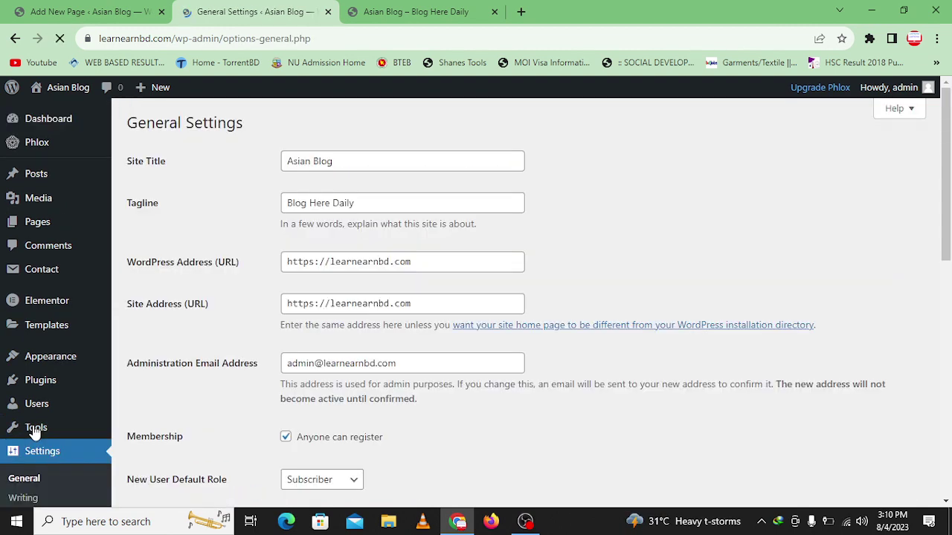
scroll(8, 440, "down", 3)
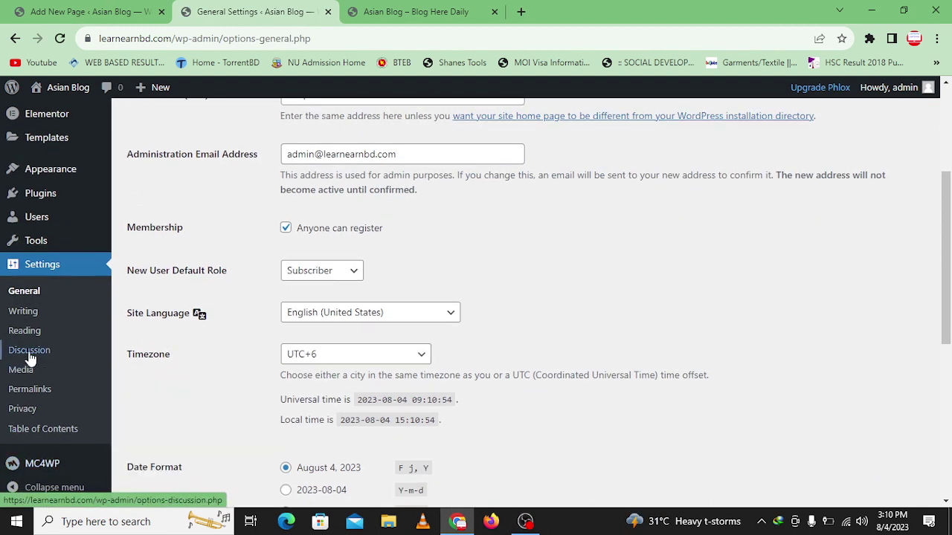
left_click(29, 333)
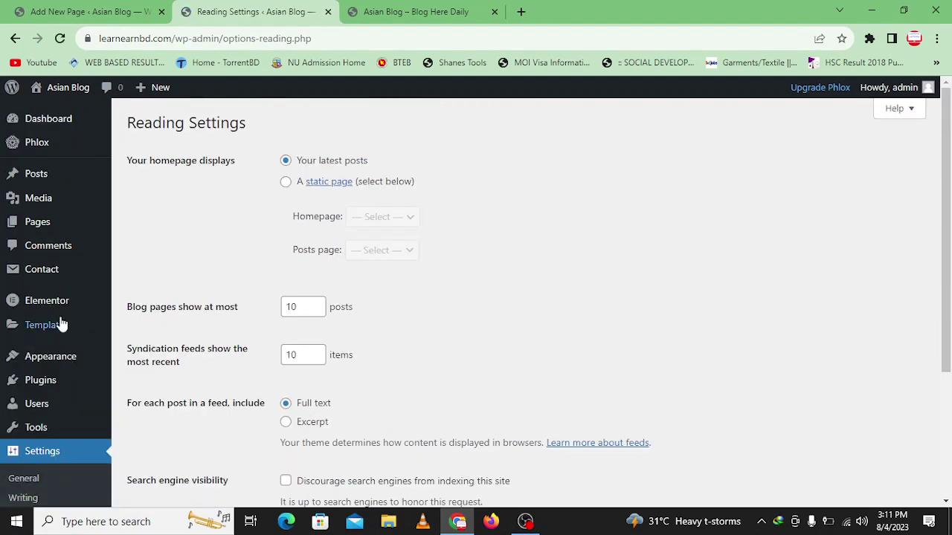
Make the homepage display the static page Home, discourage search engines from indexing the site, and save the settings.
left_click_drag(138, 161, 236, 162)
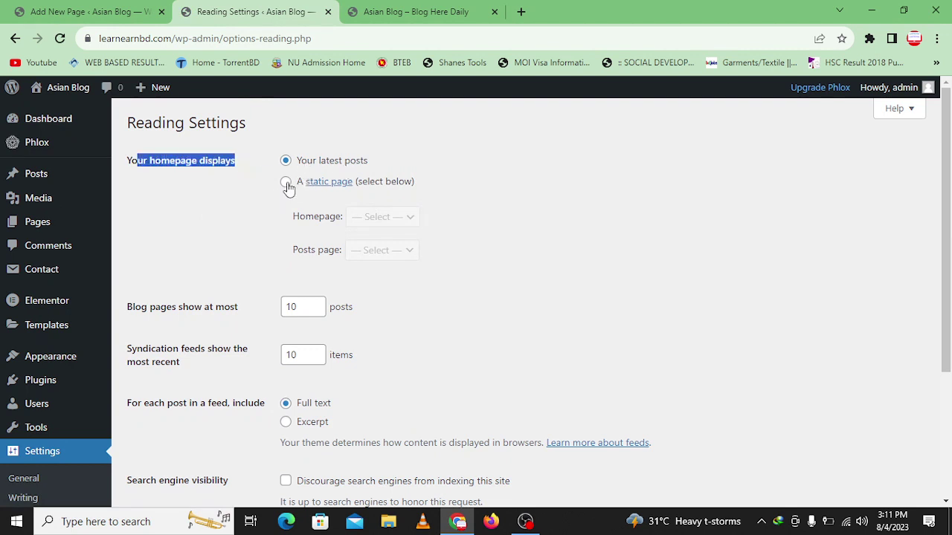
left_click(287, 183)
left_click(393, 217)
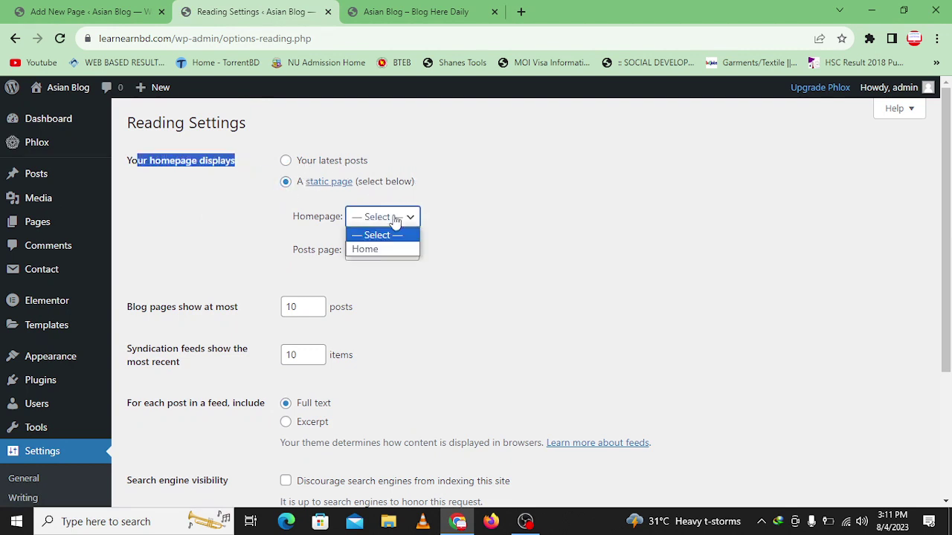
left_click(365, 251)
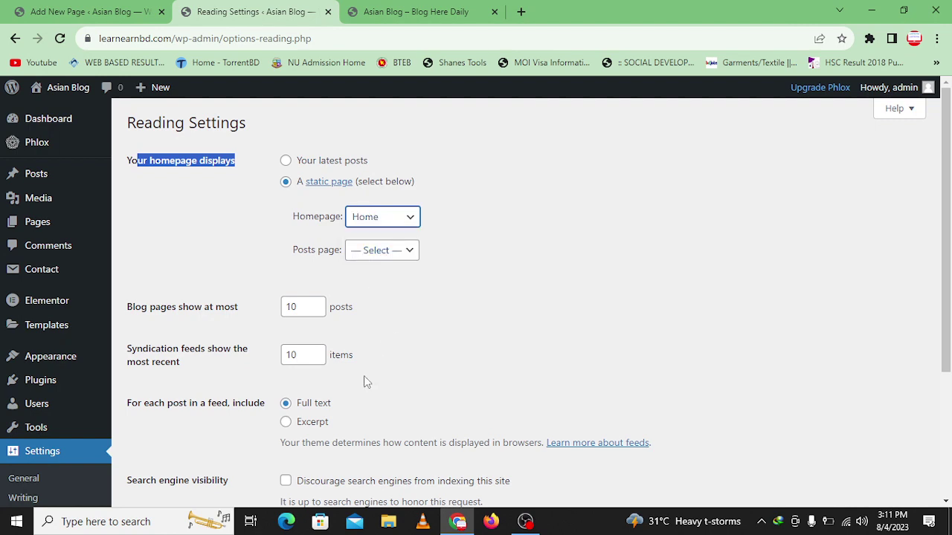
scroll(364, 379, "down", 3)
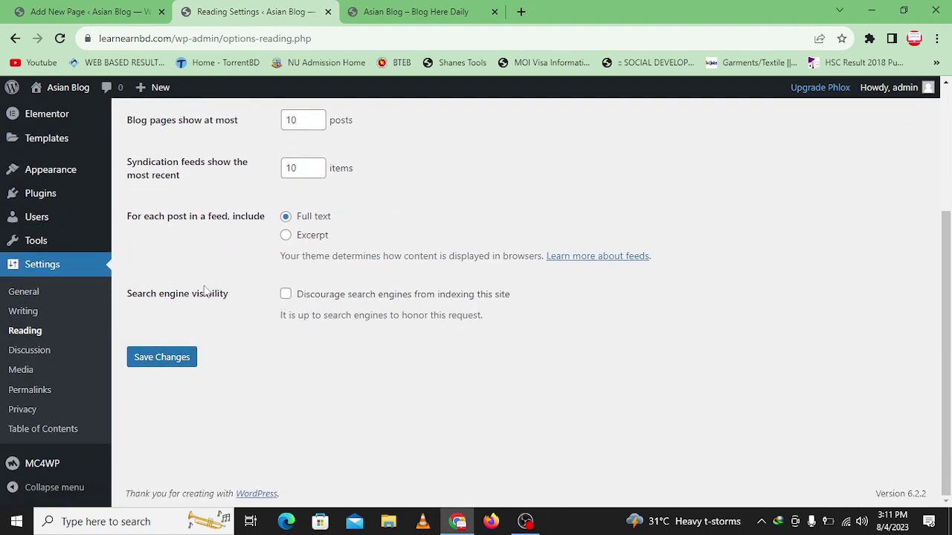
left_click(286, 295)
left_click(164, 358)
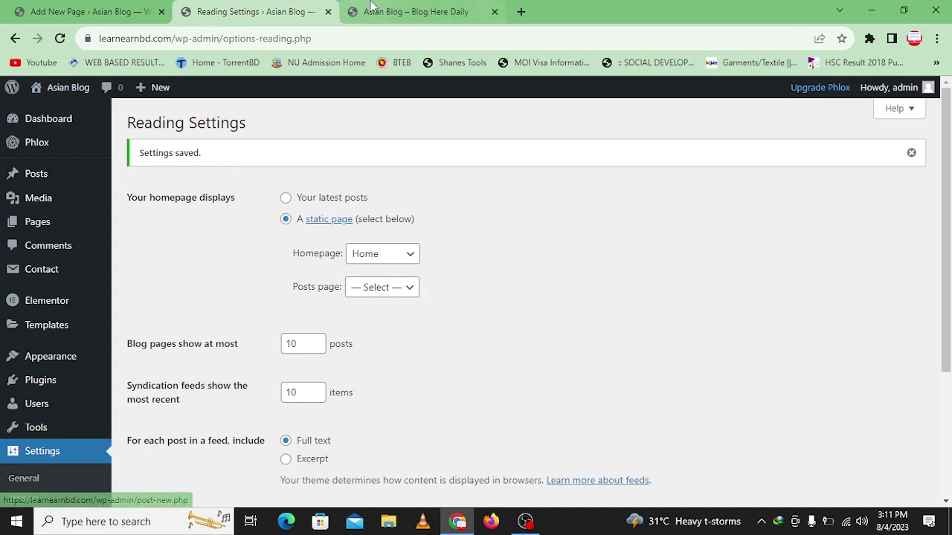
Reload the blog's homepage, return the admin tab to the dashboard, and examine what the homepage displays.
left_click(63, 87)
left_click(60, 39)
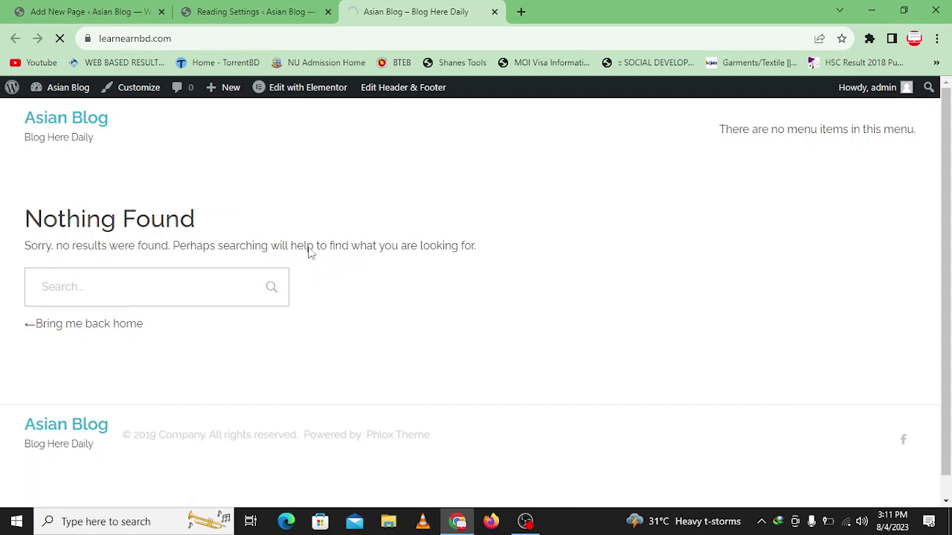
key("ctrl+shift+Tab")
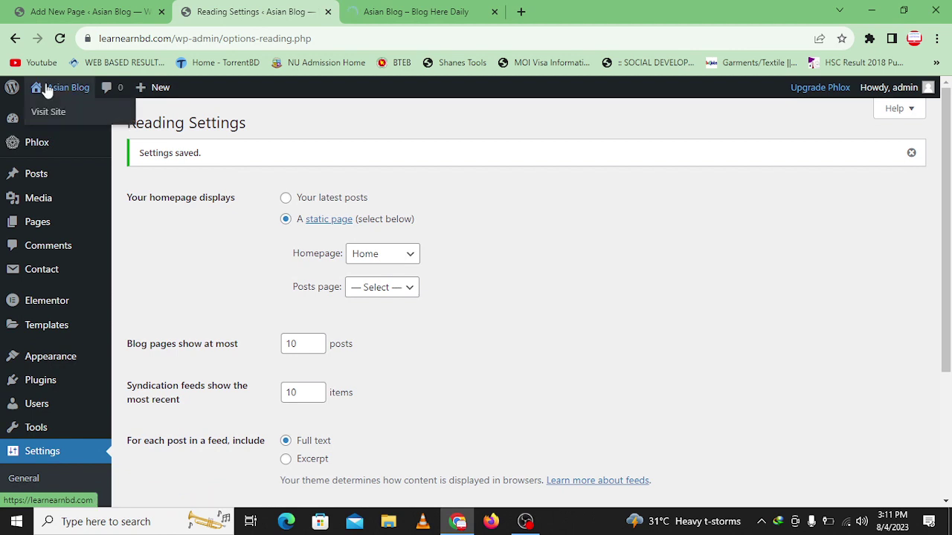
mouse_move(33, 93)
left_click(12, 89)
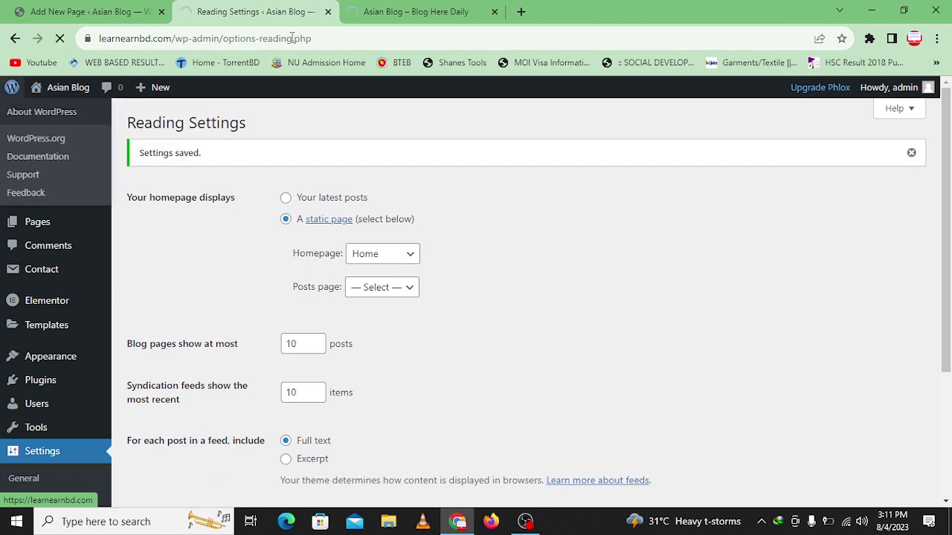
scroll(376, 389, "down", 3)
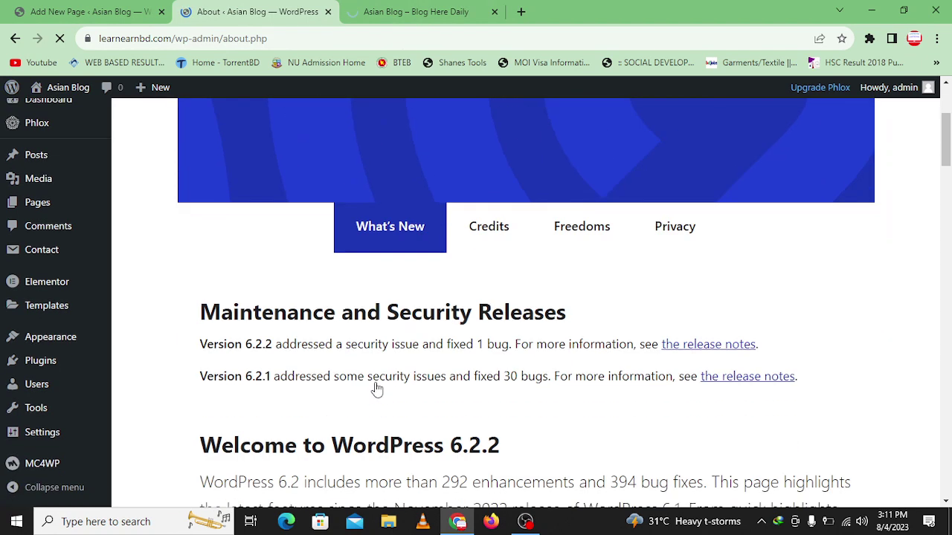
scroll(376, 382, "up", 3)
left_click(41, 121)
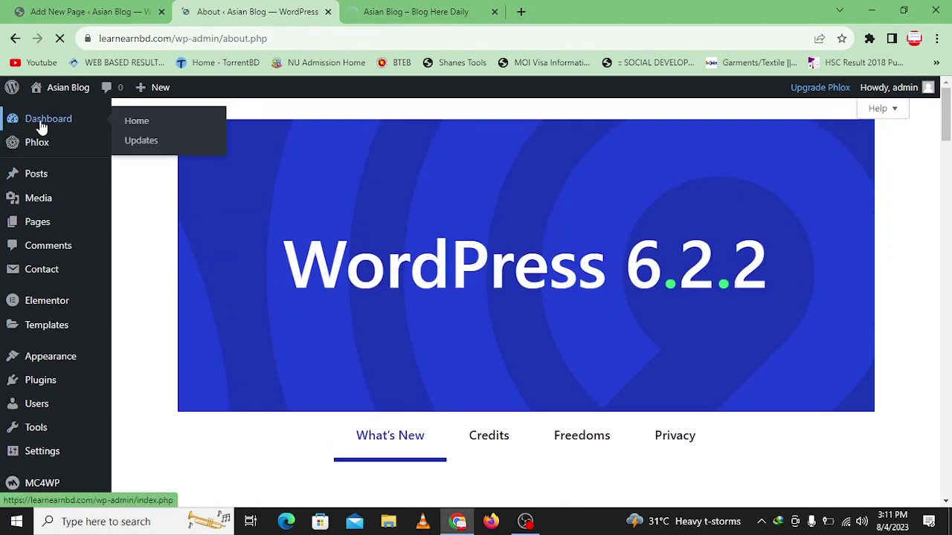
left_click(402, 12)
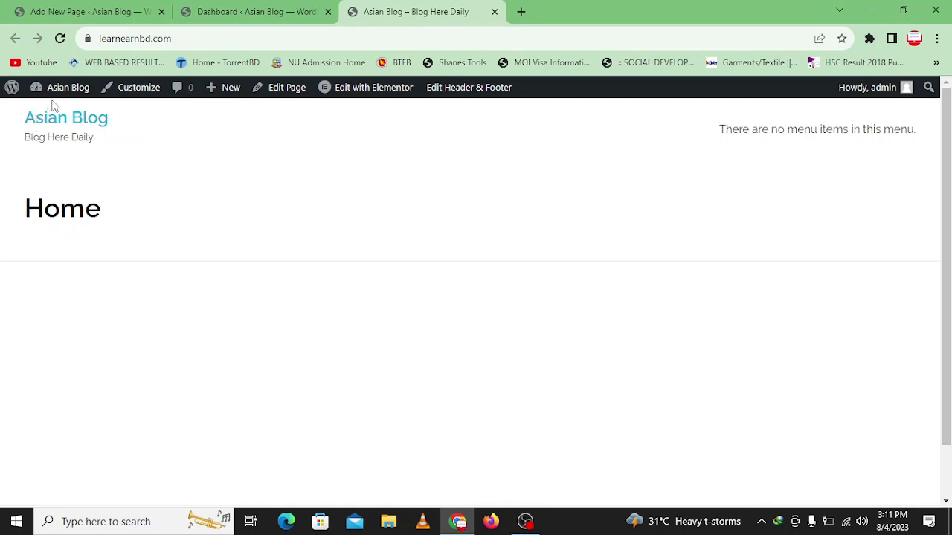
Open the Home page for editing from the list of all pages, checking the live homepage while it loads.
left_click(239, 10)
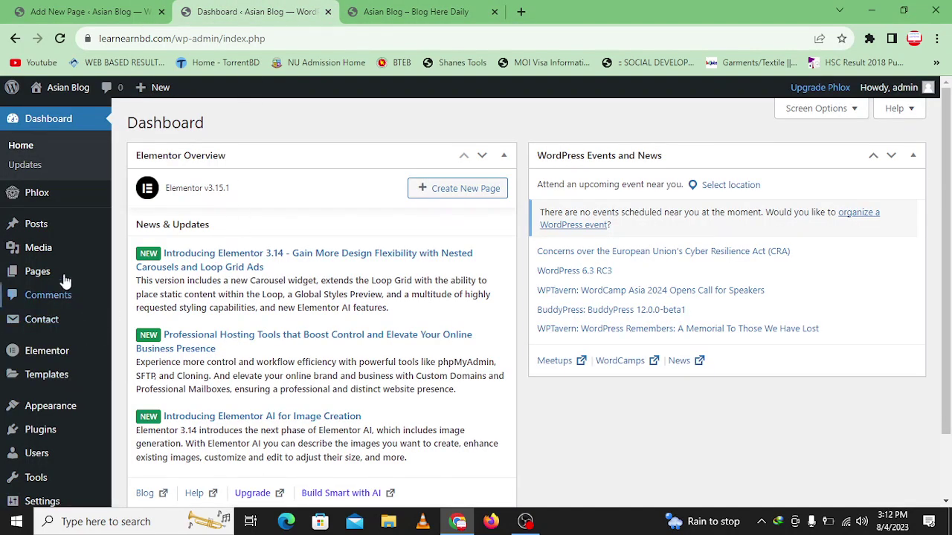
left_click(38, 274)
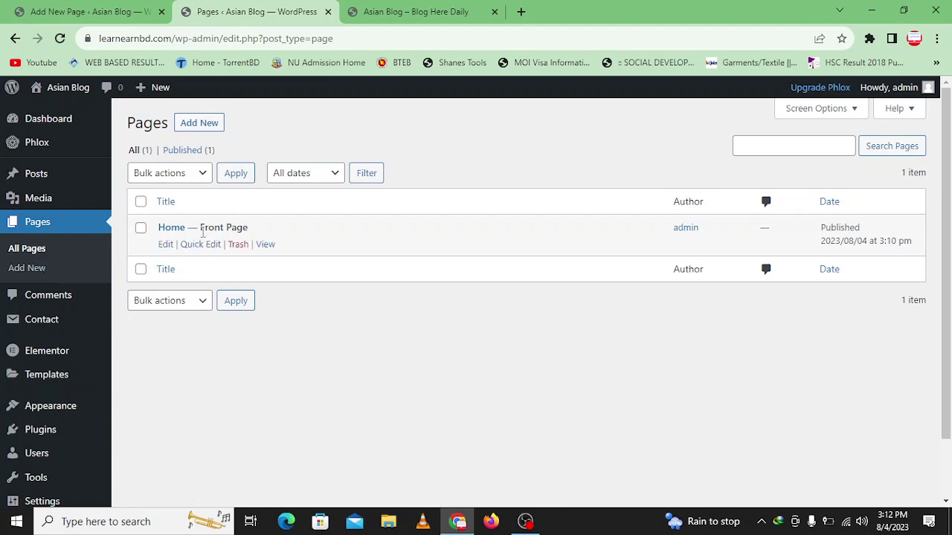
left_click(166, 247)
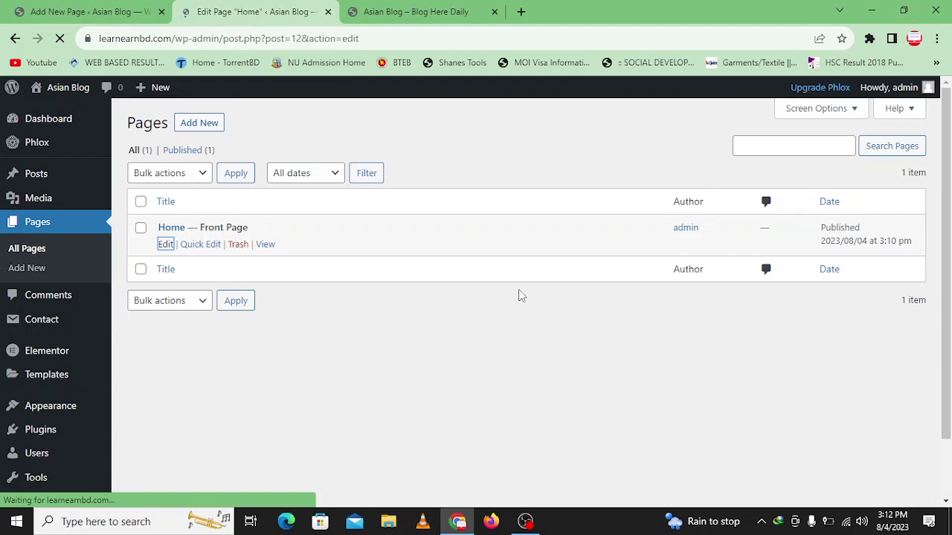
left_click(415, 11)
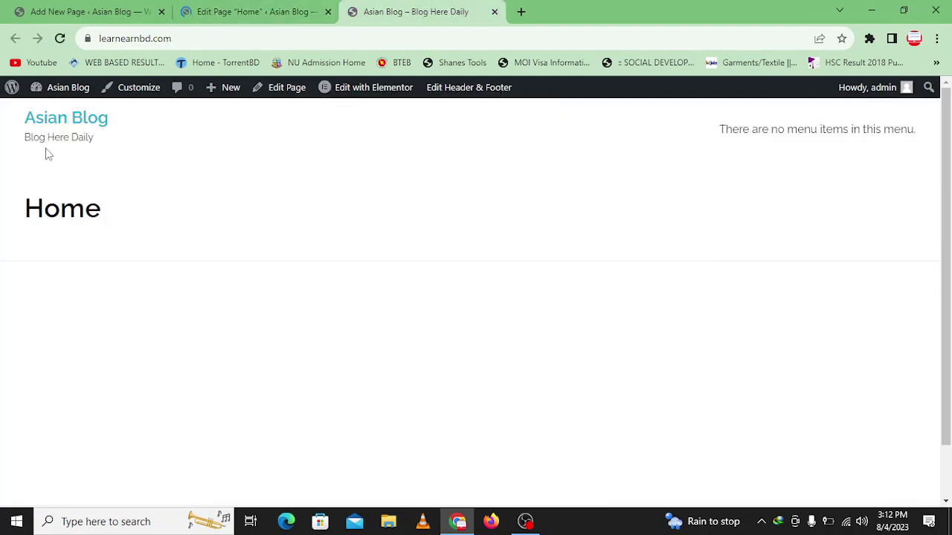
left_click(239, 7)
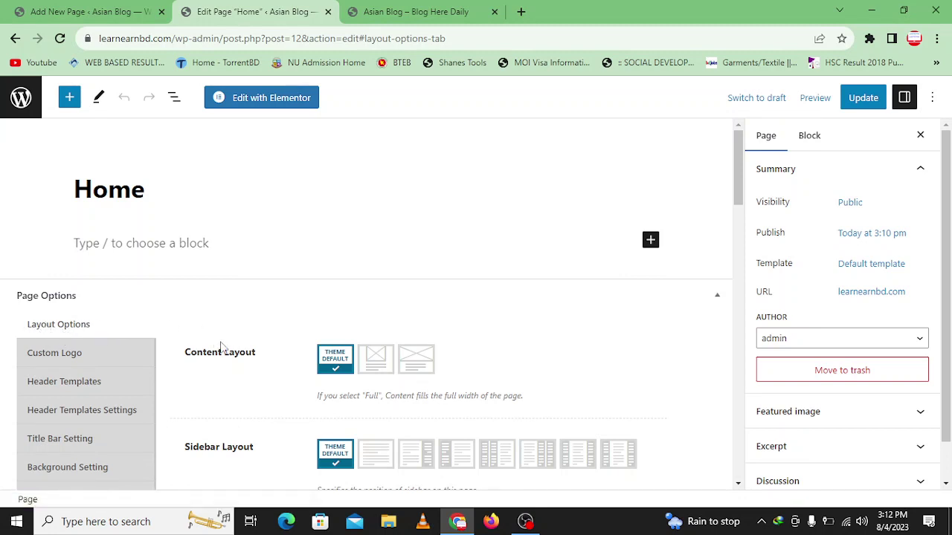
Set the Home page's Content Layout to the second option, next to the theme default.
scroll(221, 348, "down", 1)
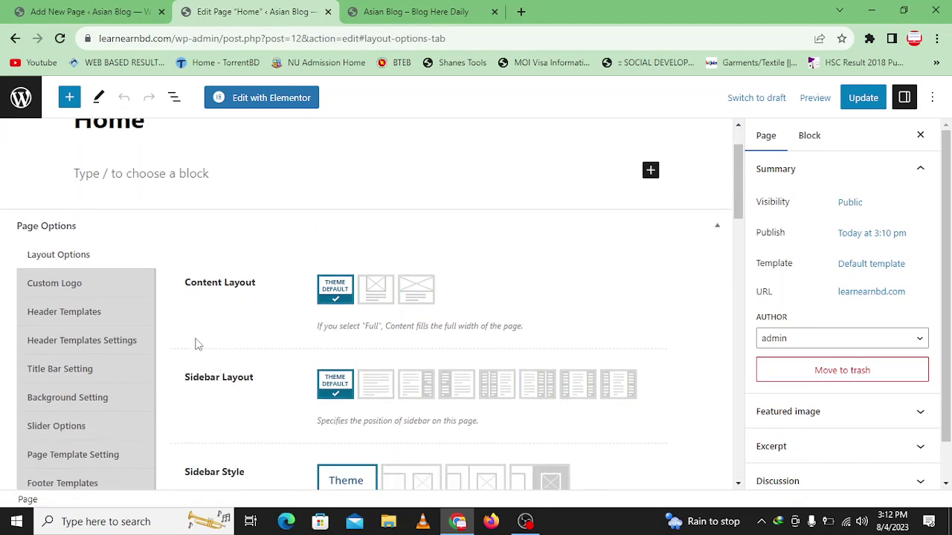
left_click(364, 295)
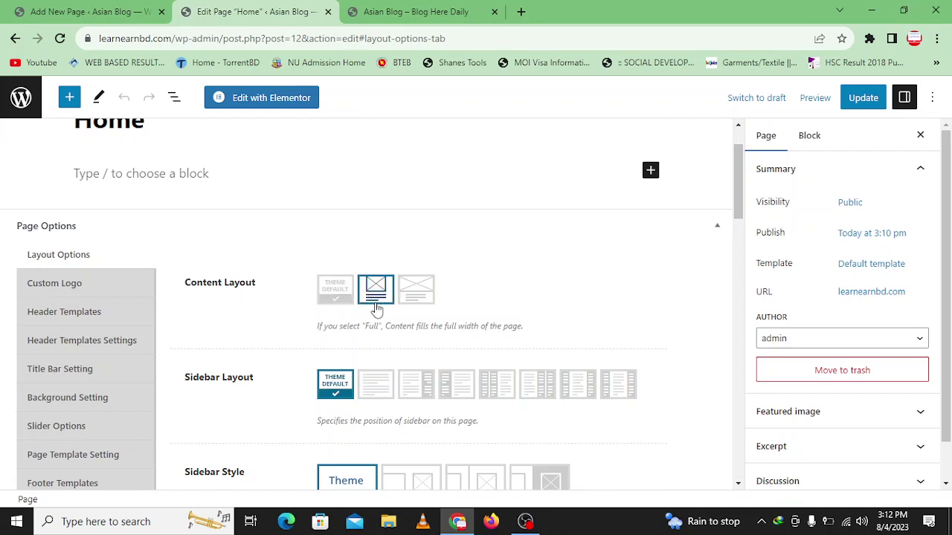